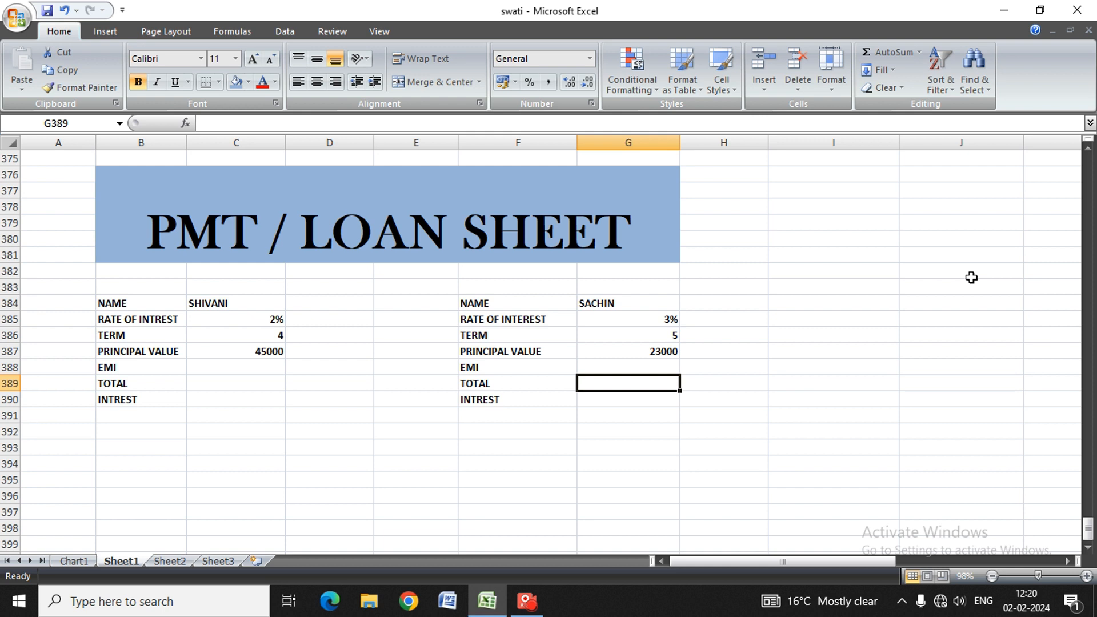
# Review the row labels of the first loan table in column B, from the interest rate down to the interest row
pyautogui.press('Left')
pyautogui.press('Left')
pyautogui.press('Left')
pyautogui.press('Left')
pyautogui.press('Left')
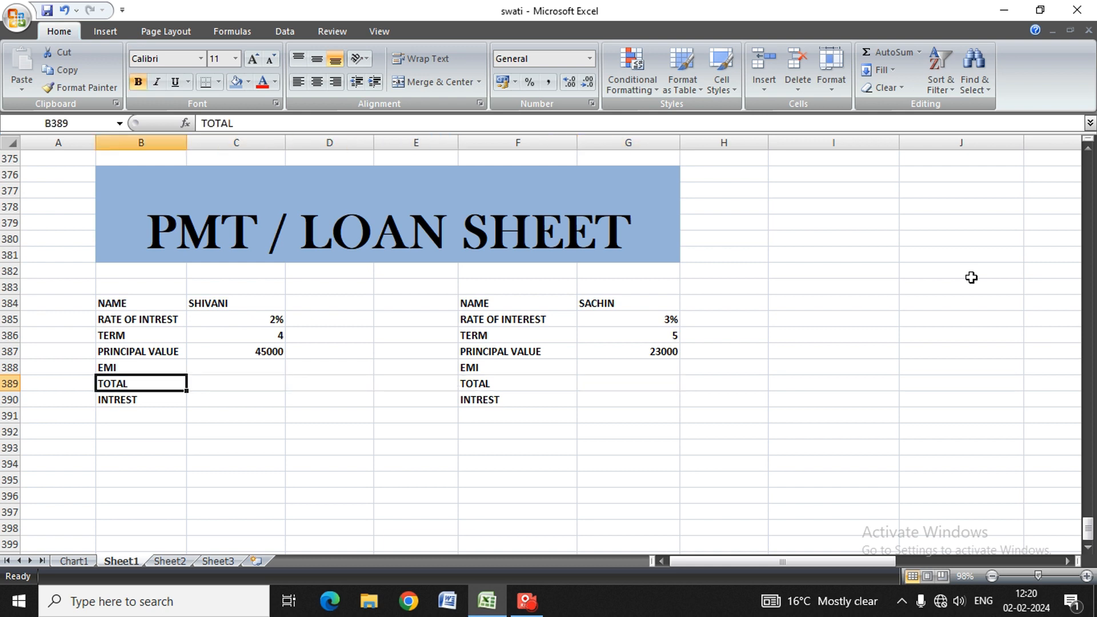
pyautogui.press('Right')
pyautogui.press('Up')
pyautogui.press('Up')
pyautogui.press('Up')
pyautogui.press('Up')
pyautogui.press('Left')
pyautogui.press('Down')
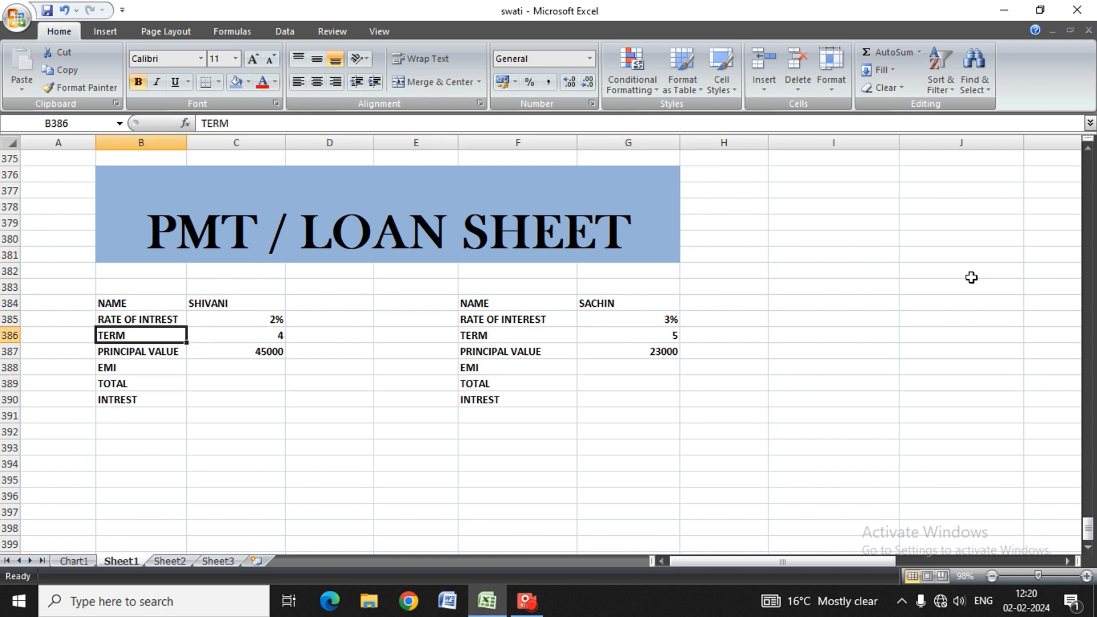
pyautogui.press('Down')
pyautogui.press('Down')
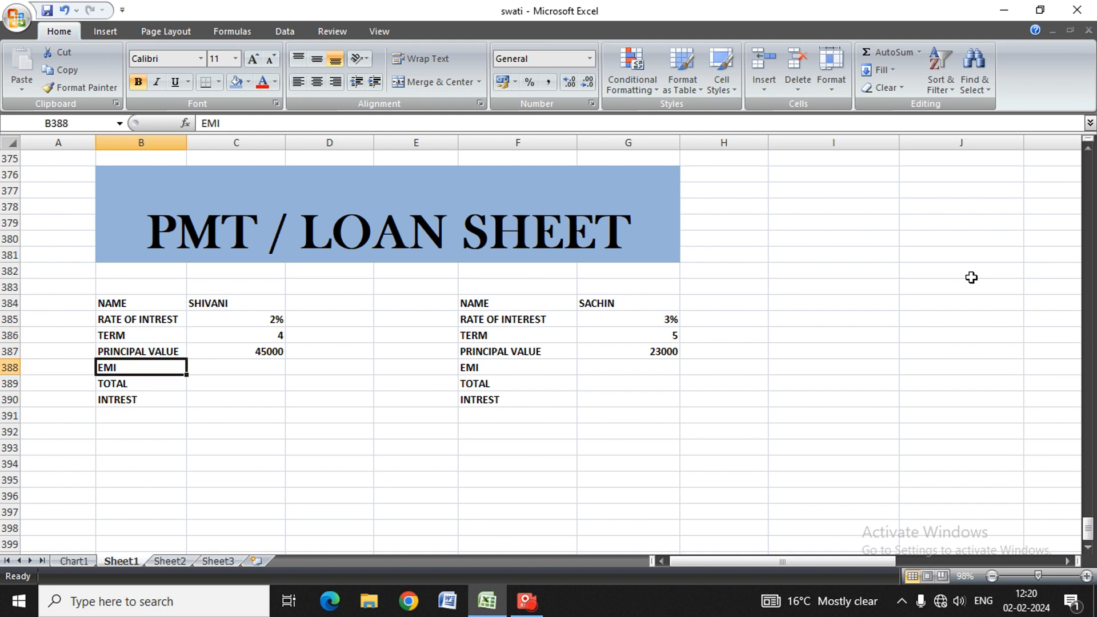
pyautogui.press('Down')
pyautogui.press('Down')
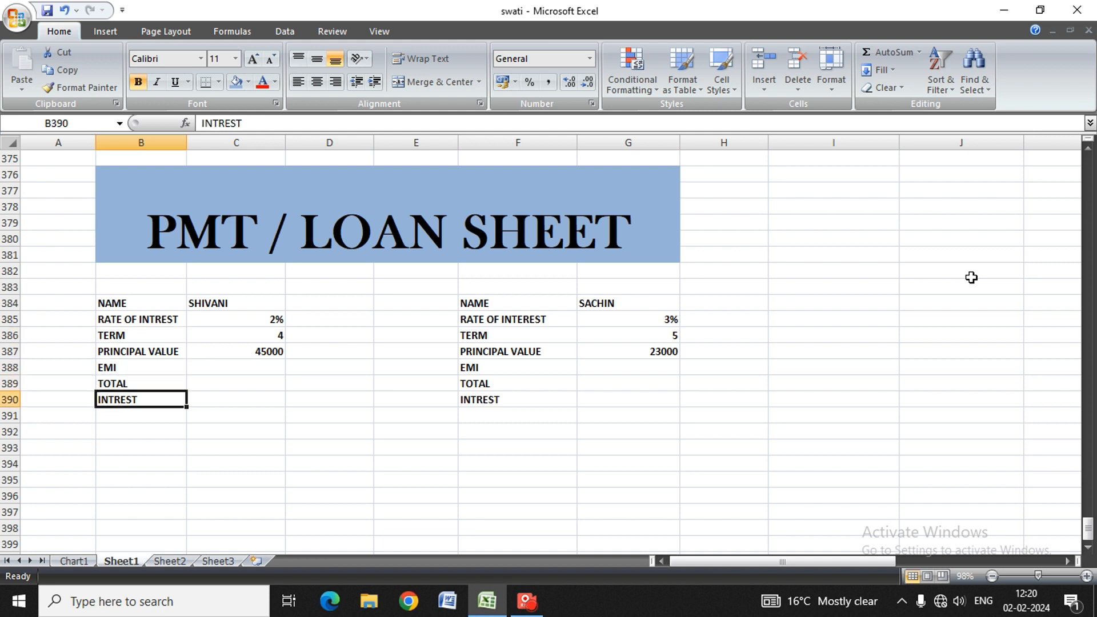
pyautogui.press('Up')
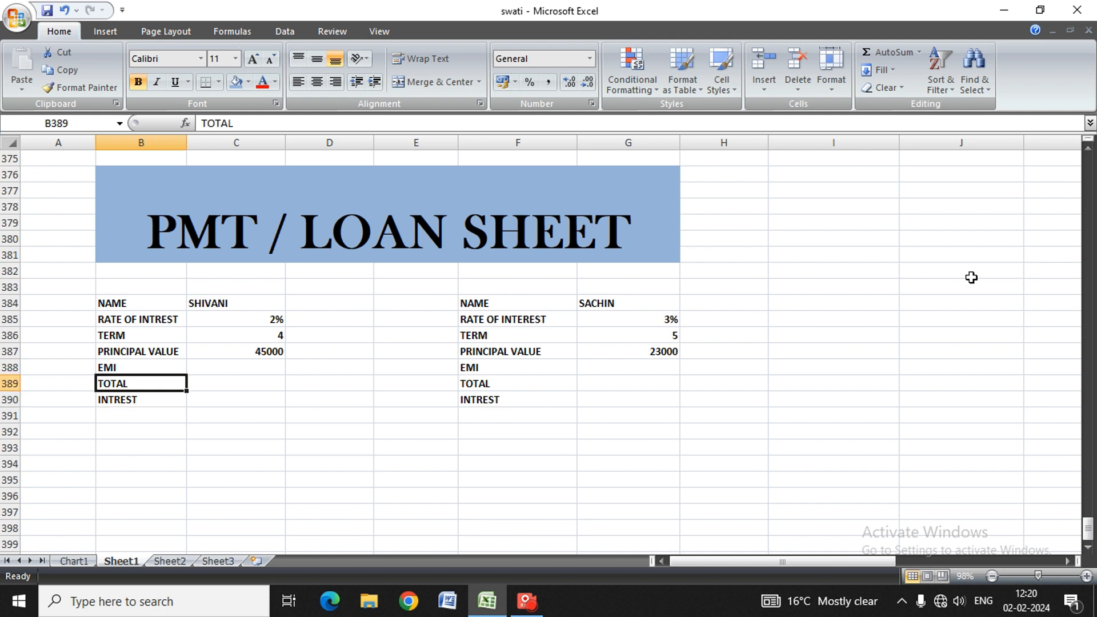
# Try to calculate the first loan's EMI in C388 with the formula =-PMT(C384/12,C385,C387)
pyautogui.press('Up')
pyautogui.press('Right')
pyautogui.press('Up')
pyautogui.press('Down')
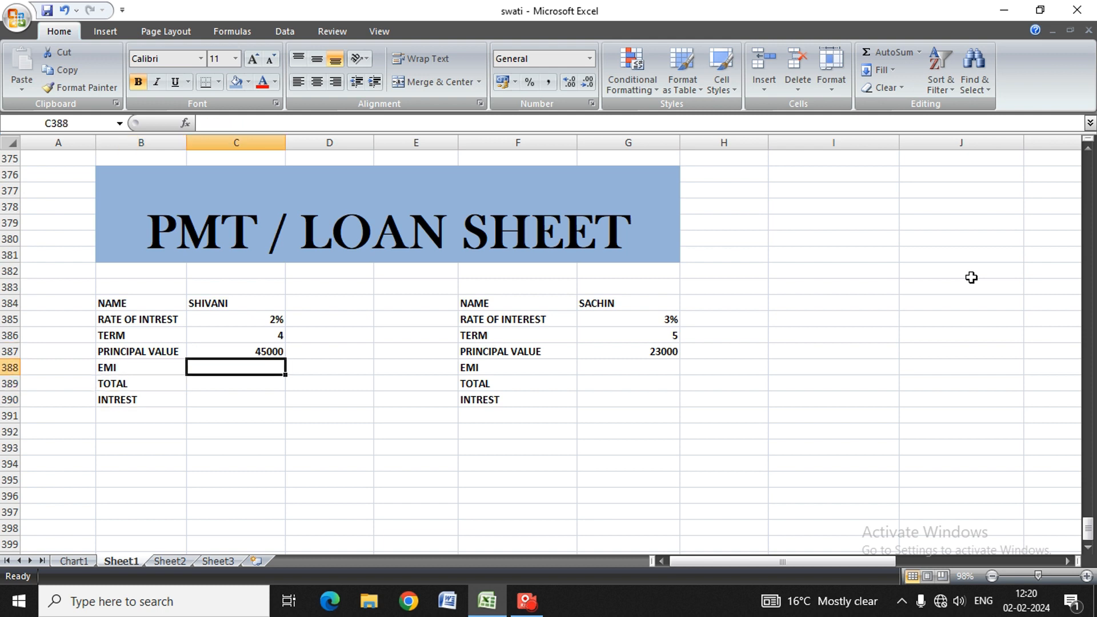
pyautogui.write('=')
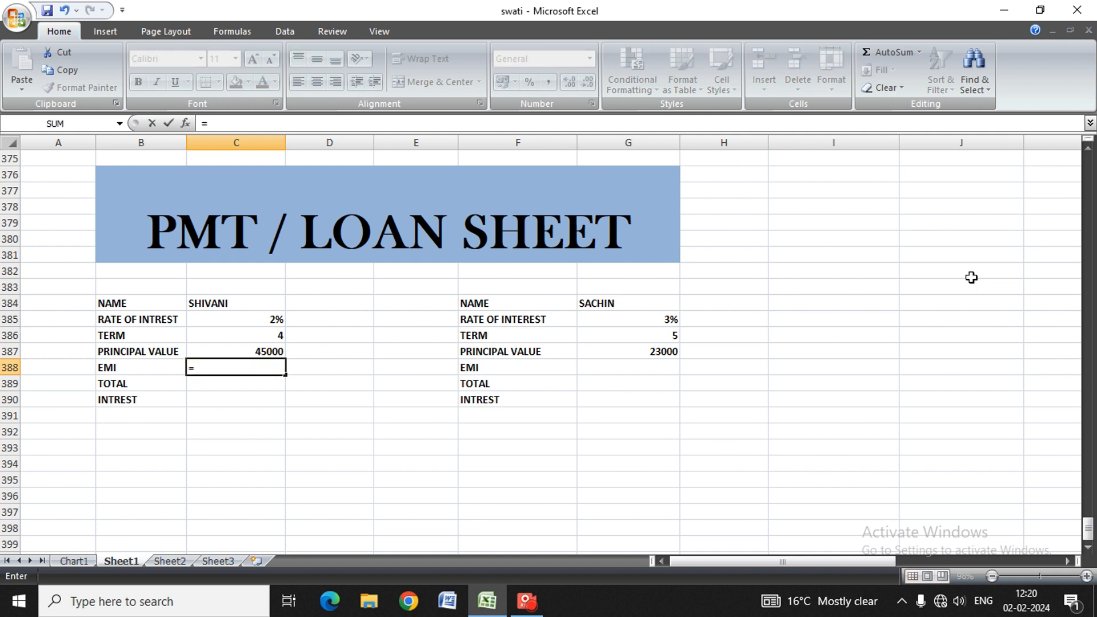
pyautogui.write('-P')
pyautogui.write('M')
pyautogui.press('BackSpace')
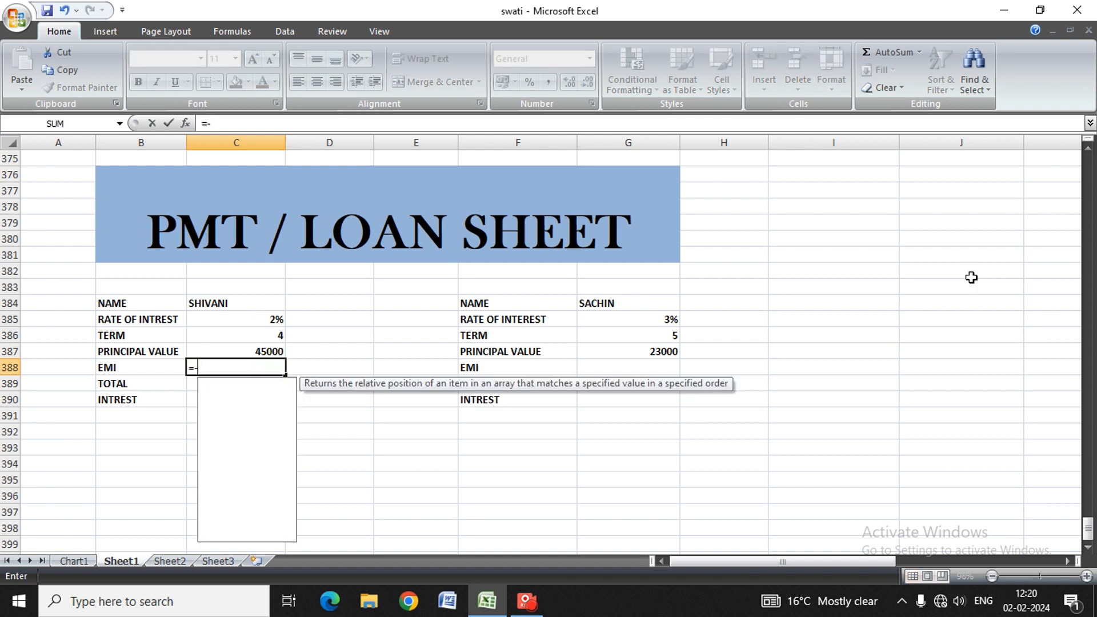
pyautogui.write('PMT')
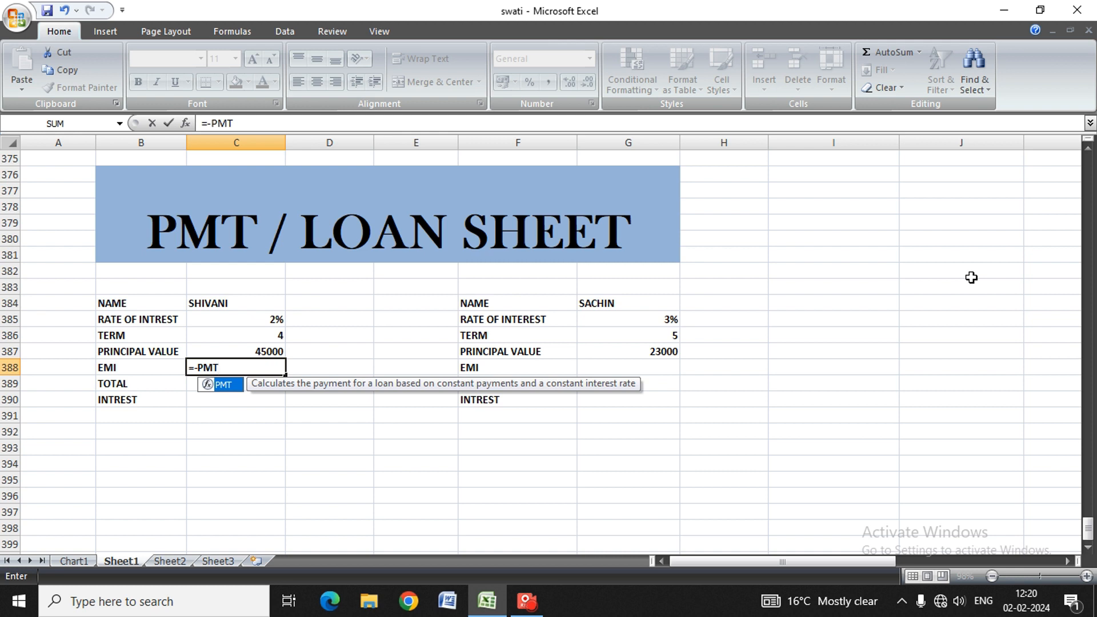
pyautogui.write('(')
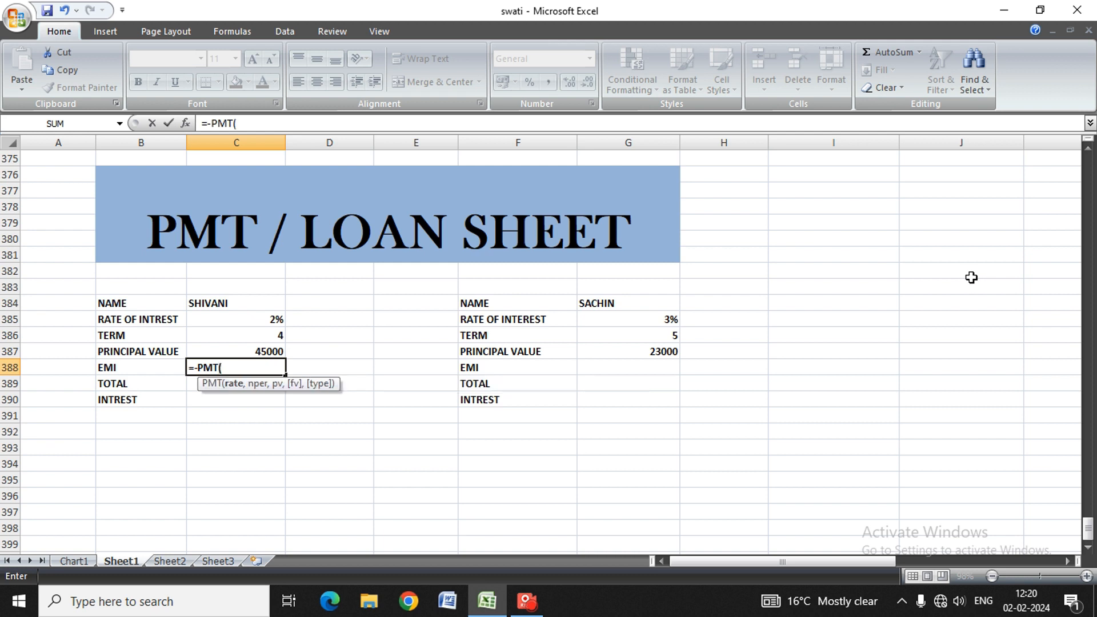
pyautogui.press('Up')
pyautogui.press('Up')
pyautogui.press('Up')
pyautogui.press('Up')
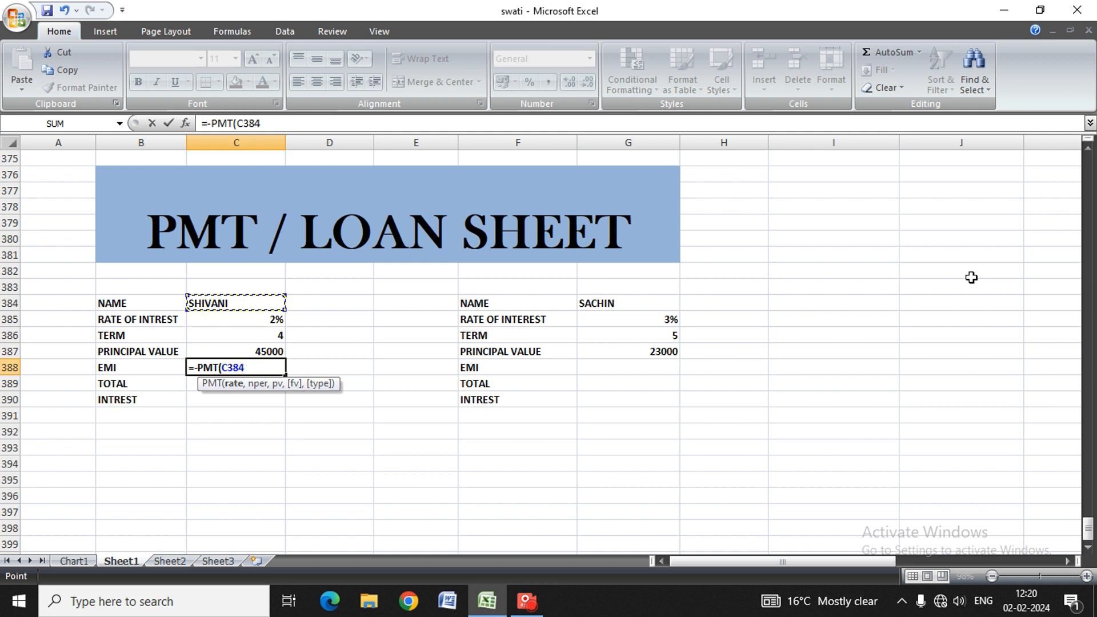
pyautogui.write('/12,')
pyautogui.press('Up')
pyautogui.press('Up')
pyautogui.press('Up')
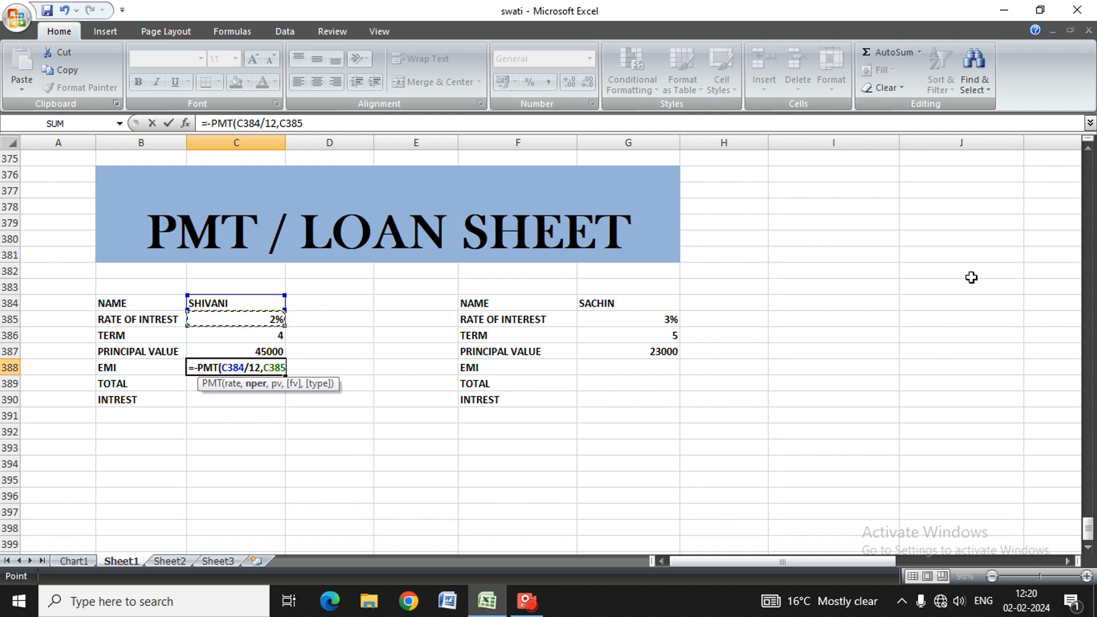
pyautogui.write(',')
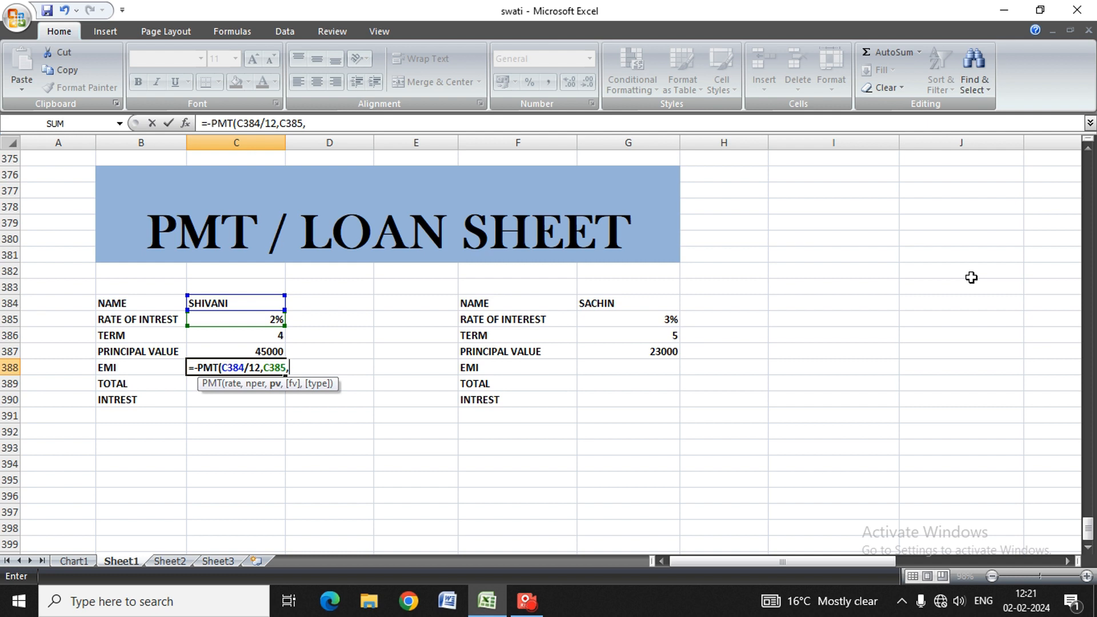
pyautogui.press('Up')
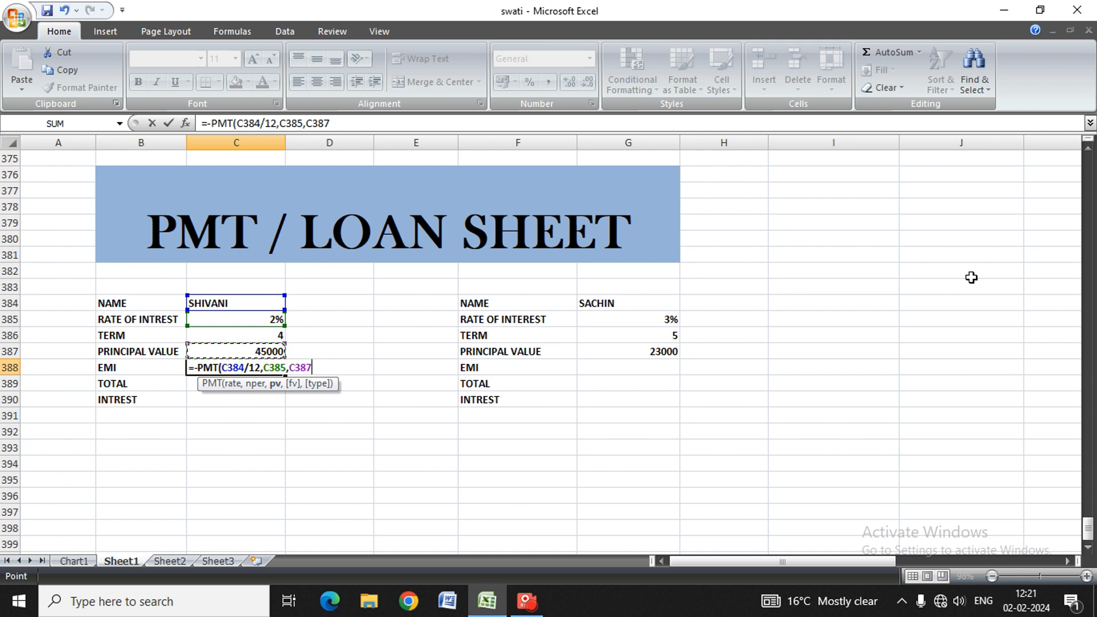
pyautogui.write(')')
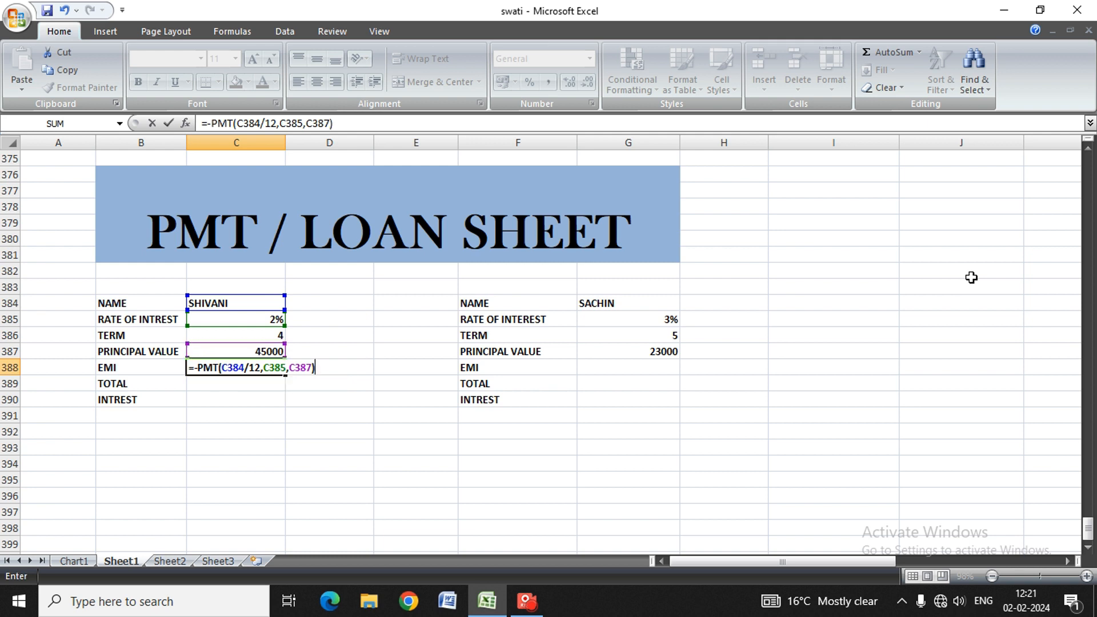
pyautogui.press('Return')
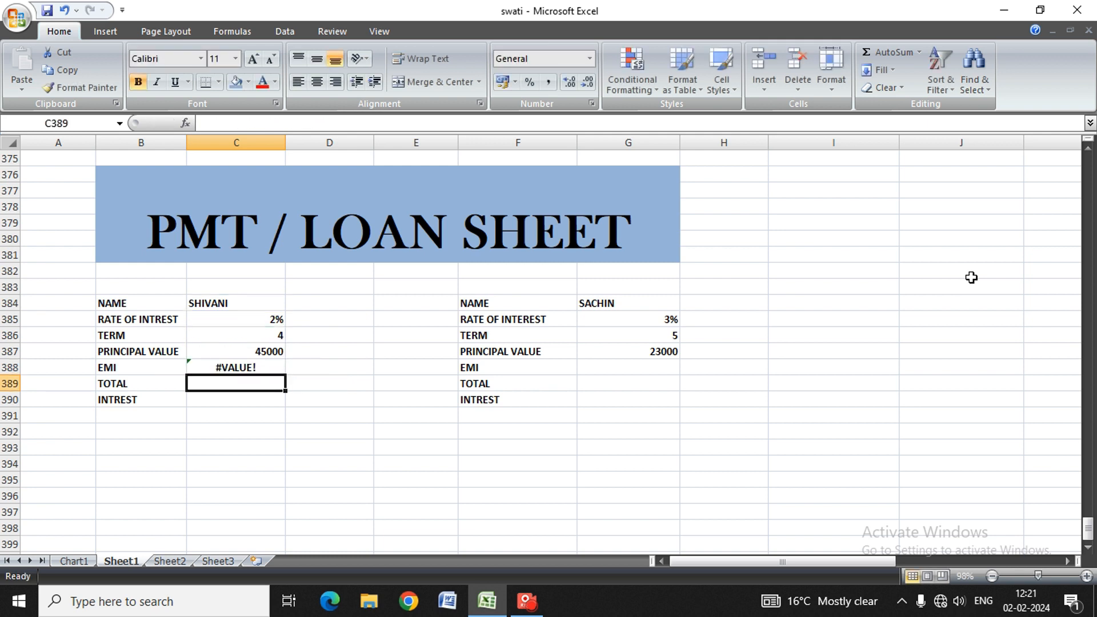
# Clear the EMI formula from cell C388
pyautogui.press('Up')
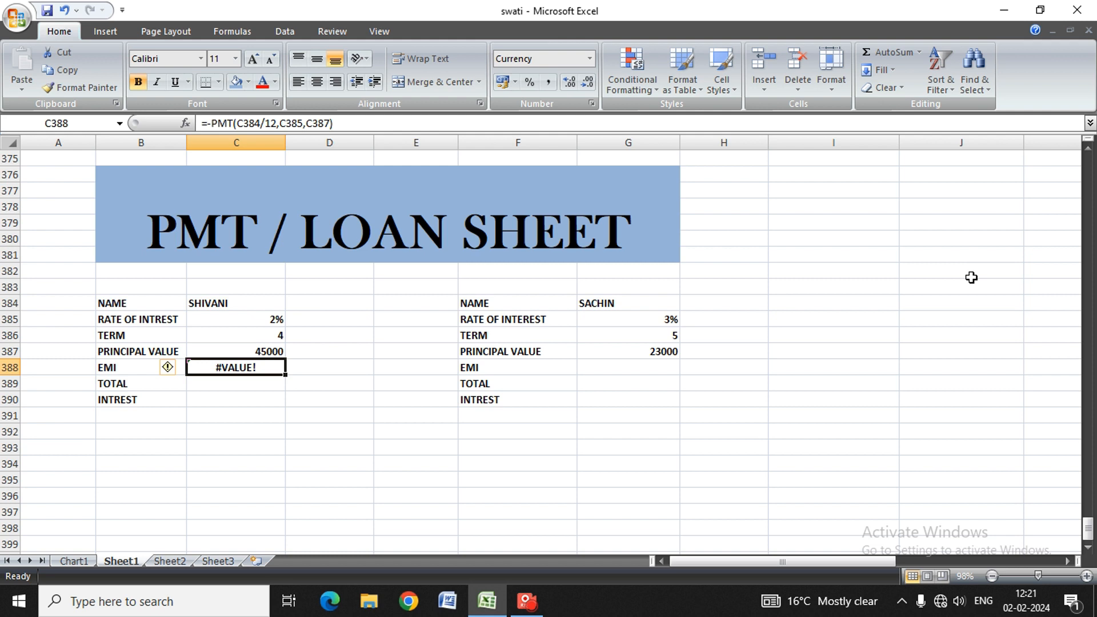
pyautogui.press('BackSpace')
pyautogui.press('Return')
# Calculate the first loan's EMI in C388 with the formula =-PMT(C385/12,C386,C387)
pyautogui.press('Up')
pyautogui.write('=')
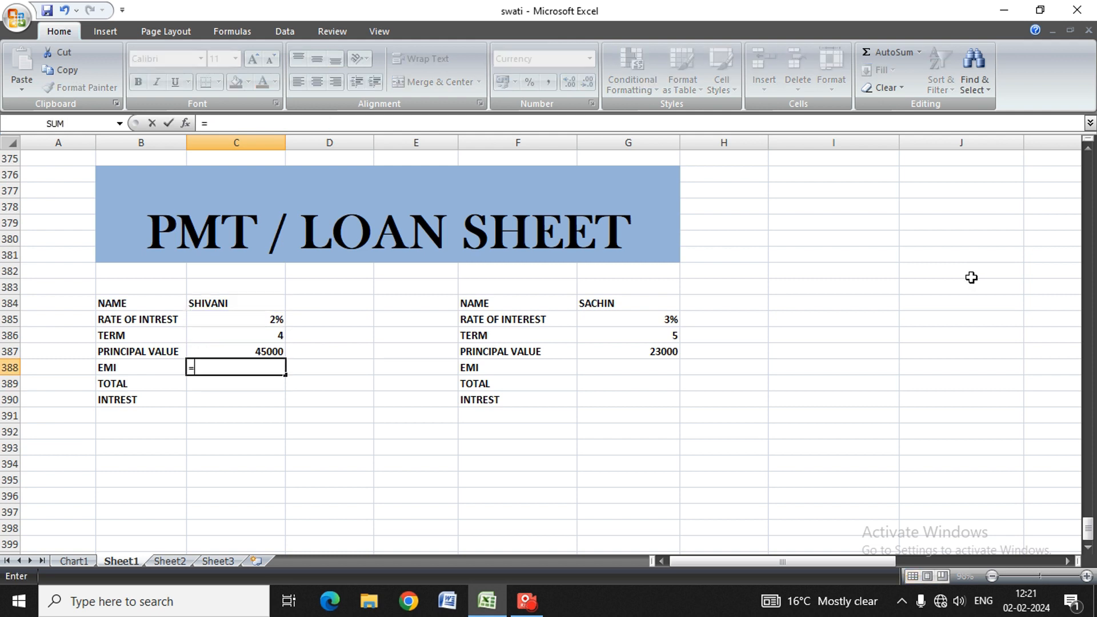
pyautogui.write('-PMT')
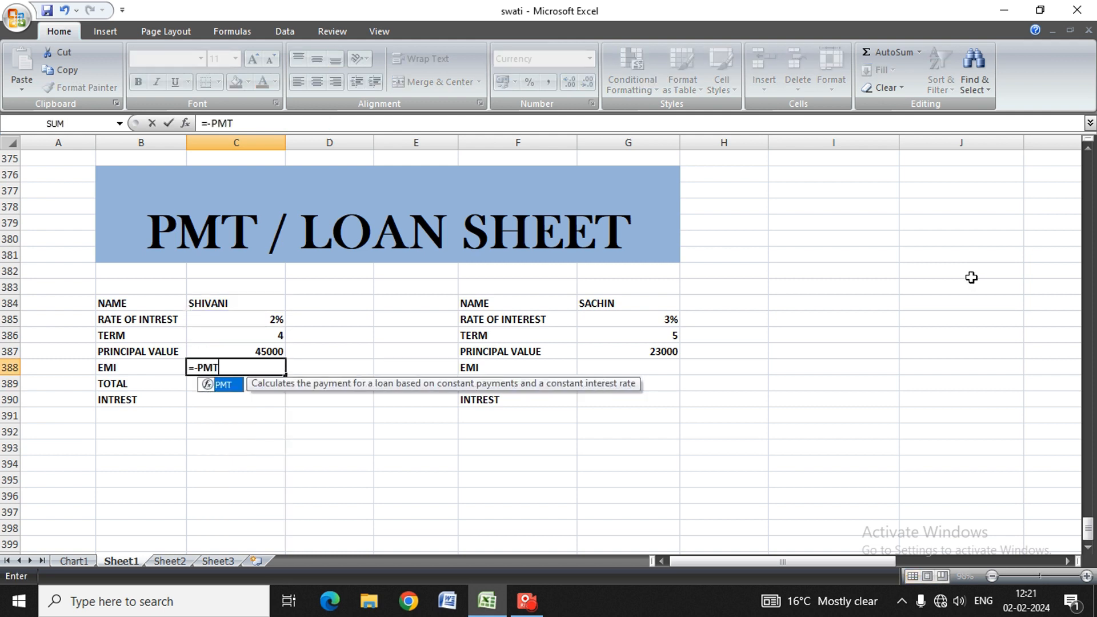
pyautogui.write('(')
pyautogui.press('Up')
pyautogui.press('Up')
pyautogui.press('Up')
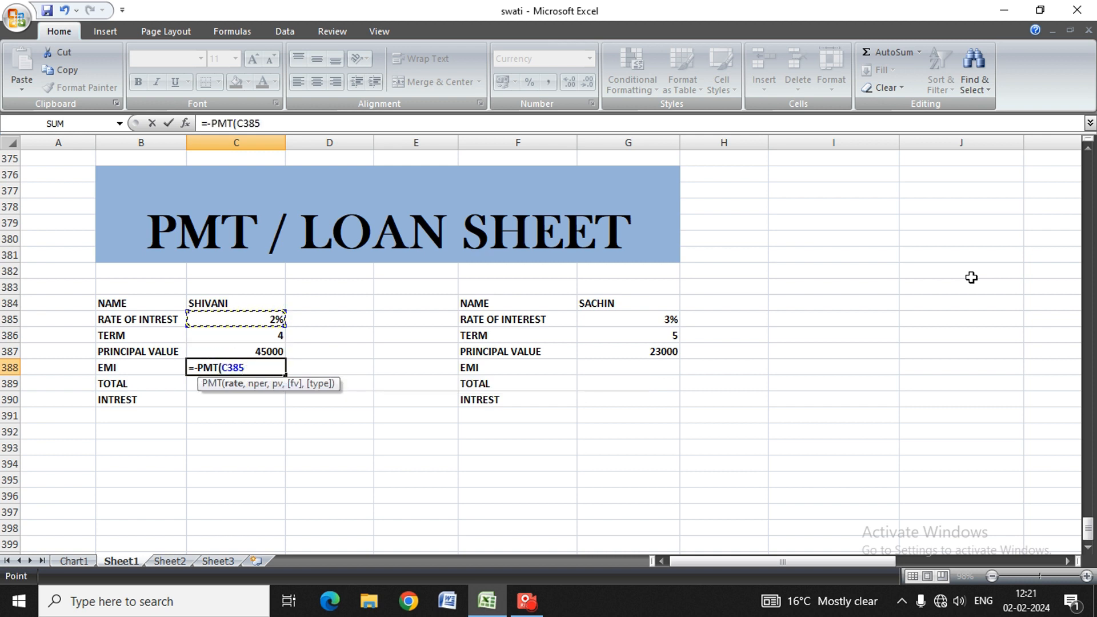
pyautogui.write(',')
pyautogui.press('BackSpace')
pyautogui.write('/12,')
pyautogui.press('Up')
pyautogui.press('Up')
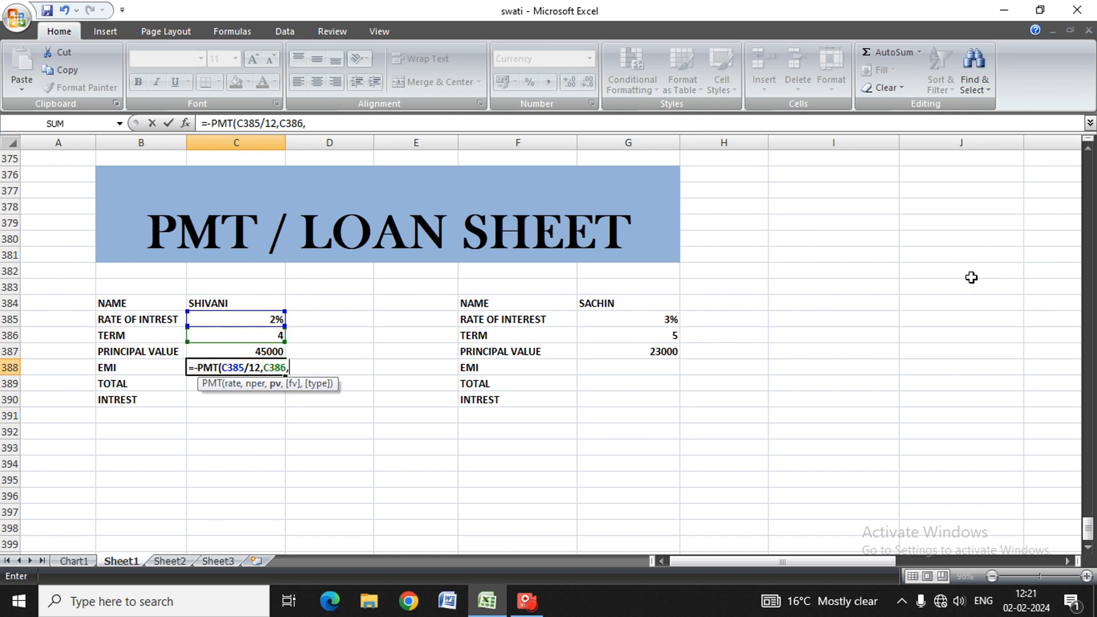
pyautogui.write(',')
pyautogui.press('Up')
pyautogui.press('Down')
pyautogui.press('Up')
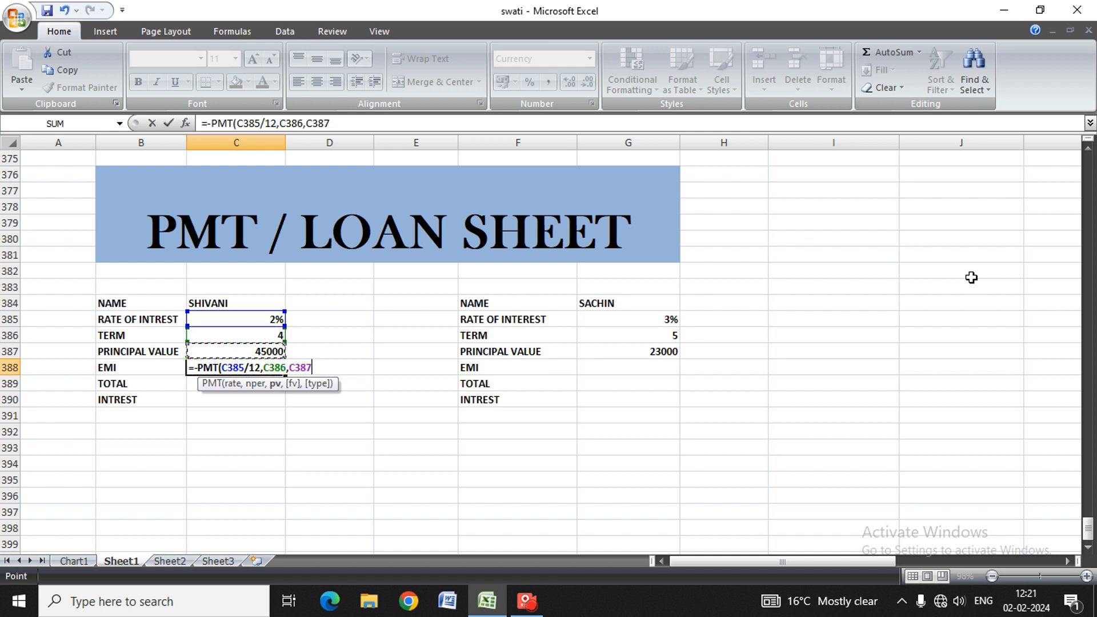
pyautogui.write(')')
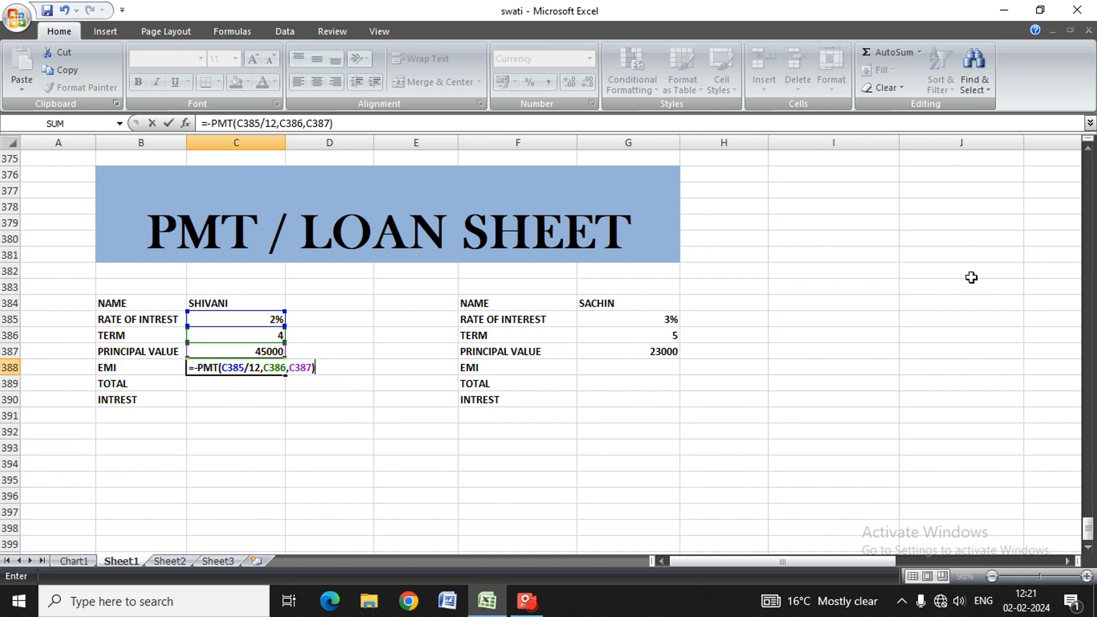
pyautogui.press('Return')
# Reduce the EMI amount in C388 to zero decimal places
pyautogui.press('Up')
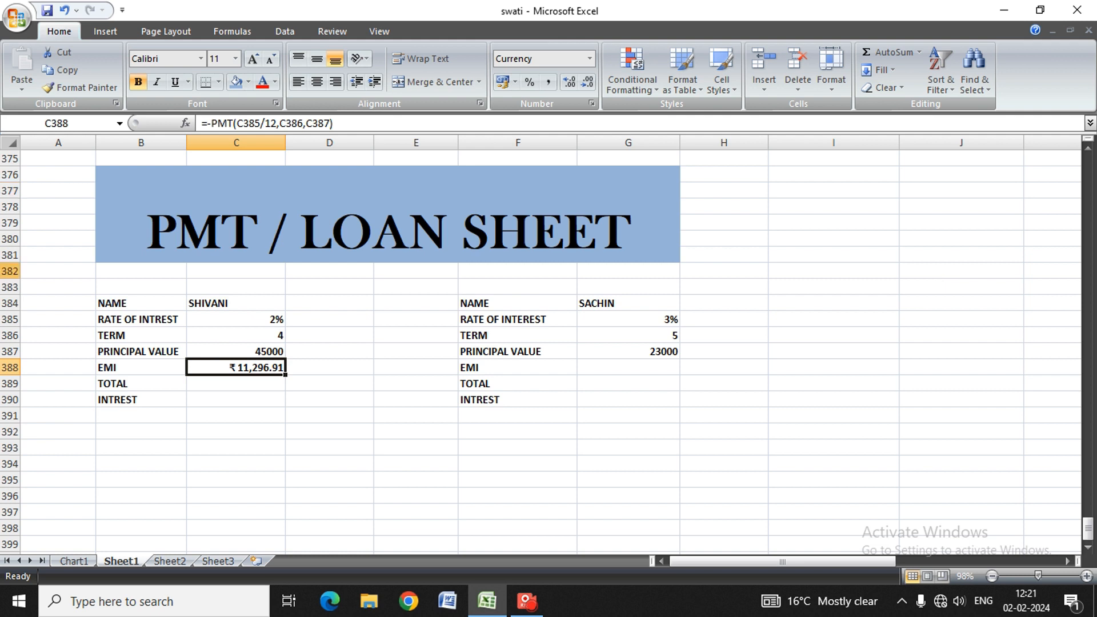
pyautogui.click(587, 82)
pyautogui.click(588, 81)
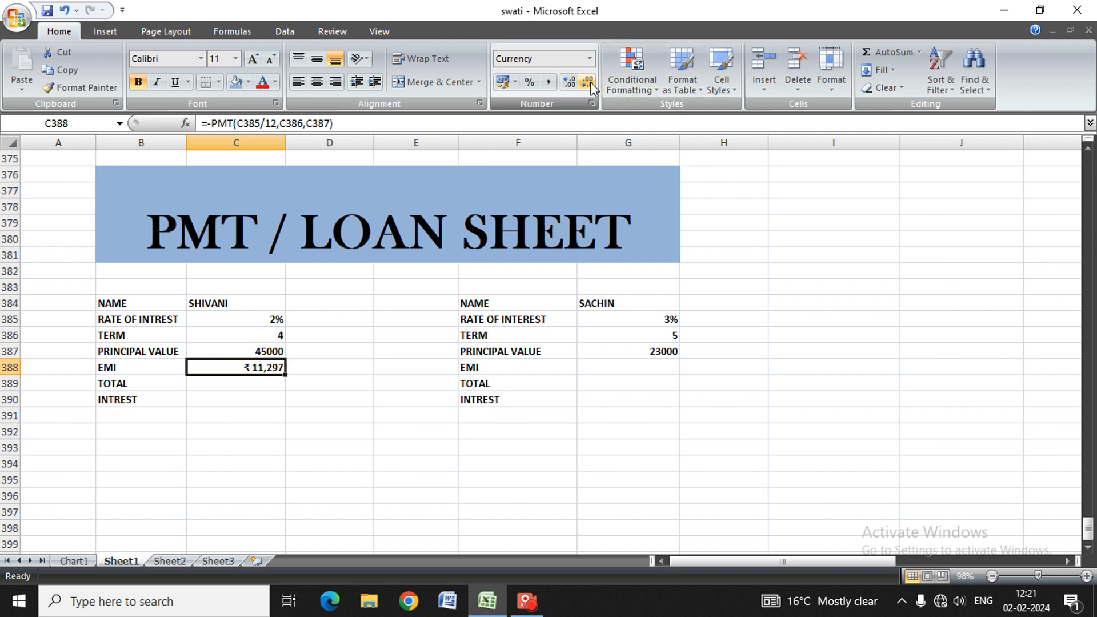
# Calculate the first loan's total in C389 by multiplying EMI by term with =C388*C386
pyautogui.click(235, 383)
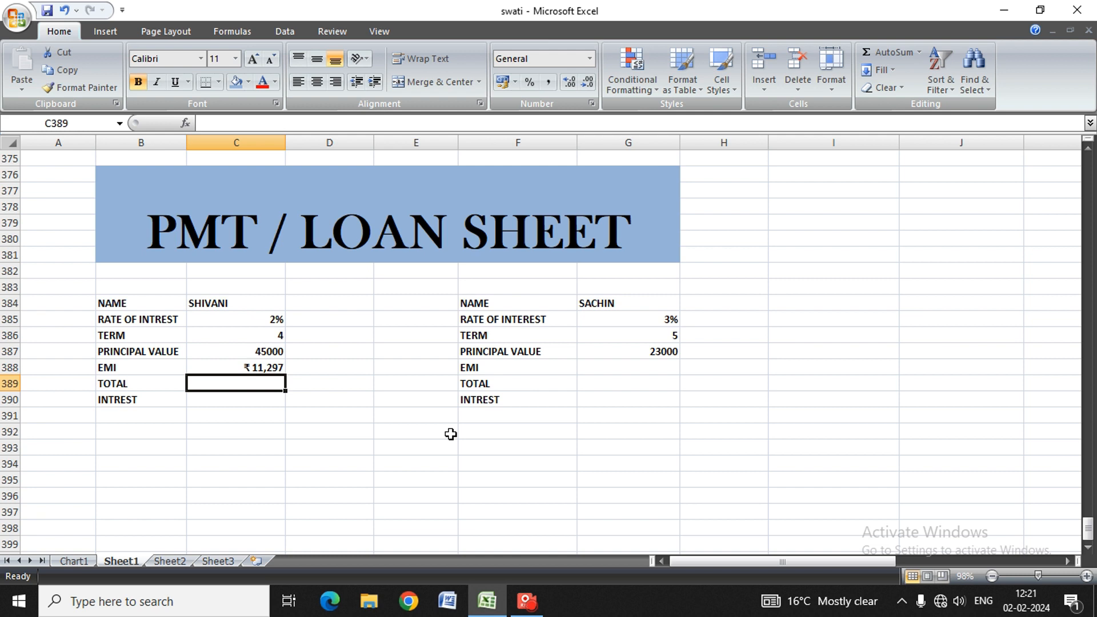
pyautogui.write('=')
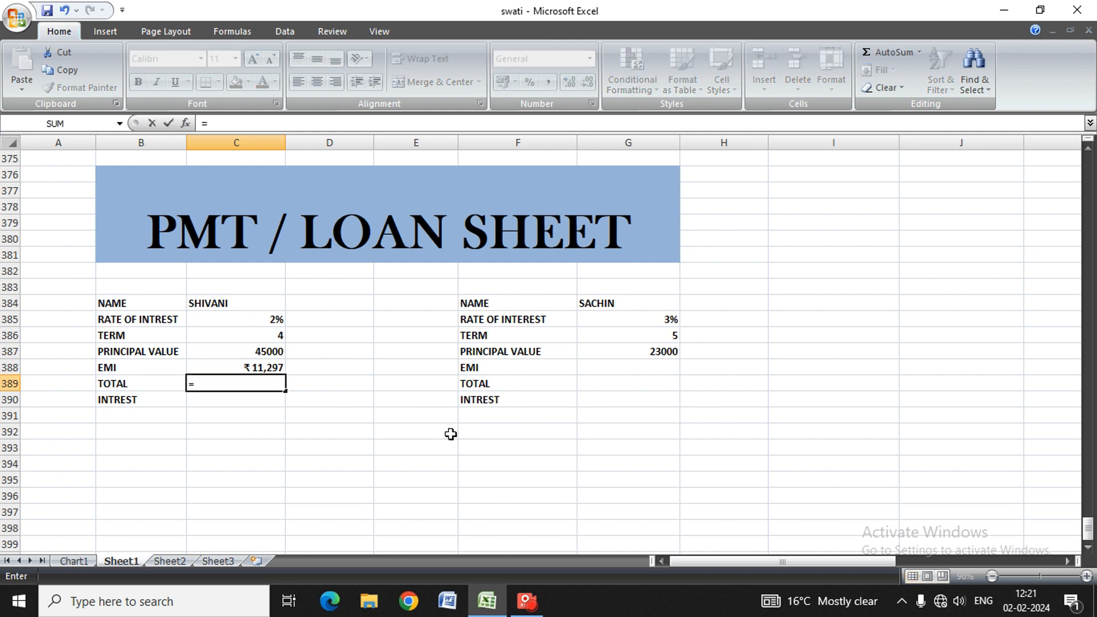
pyautogui.press('Up')
pyautogui.write('*')
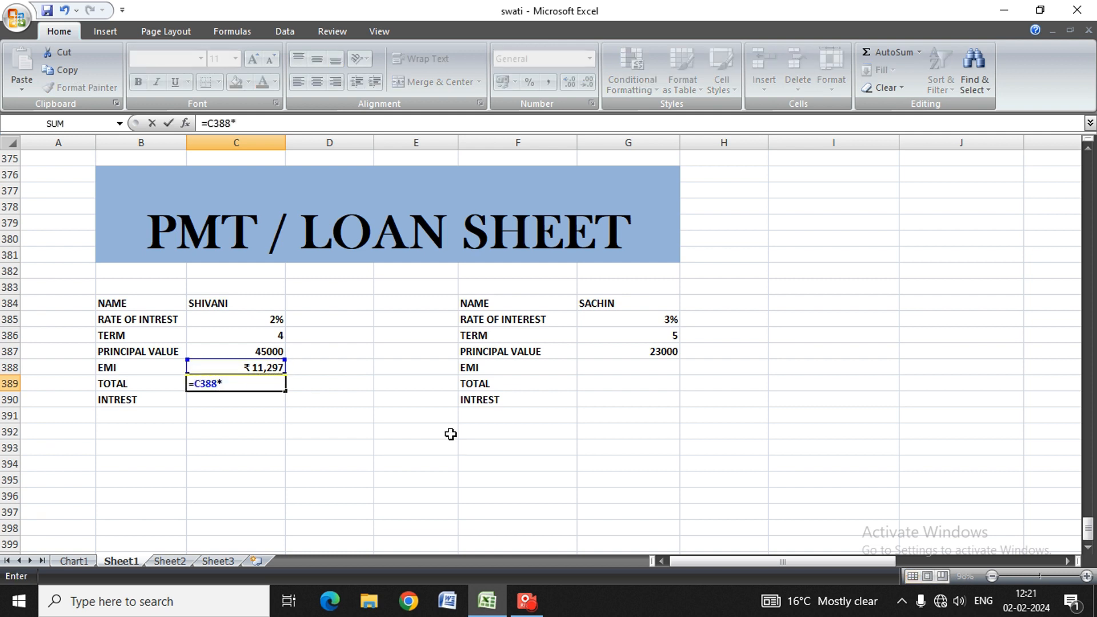
pyautogui.press('Up')
pyautogui.press('Up')
pyautogui.press('Up')
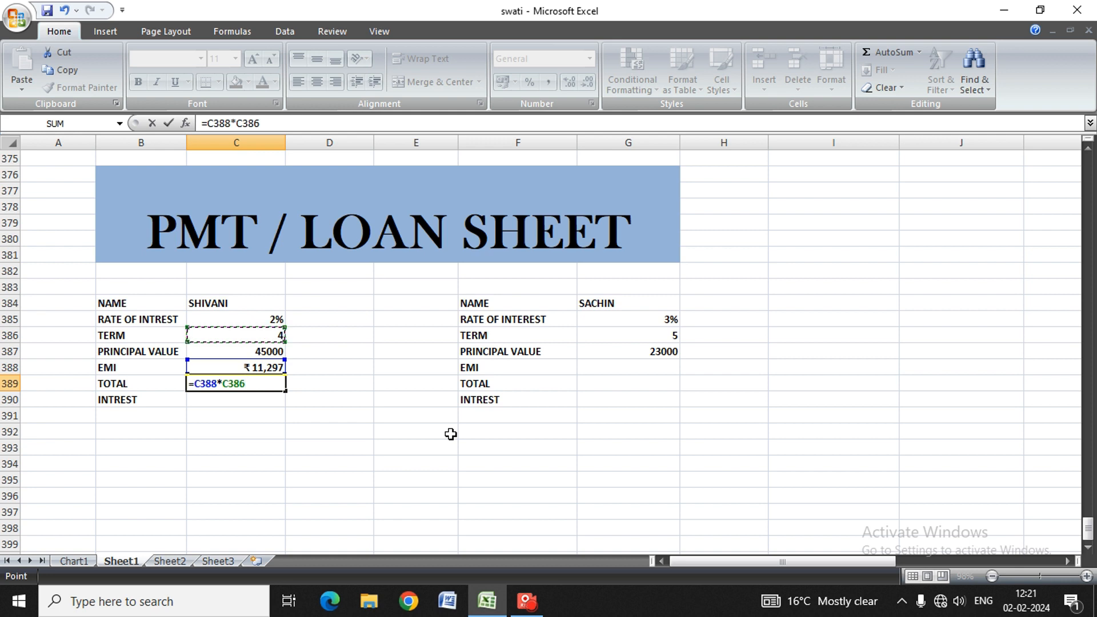
pyautogui.press('Return')
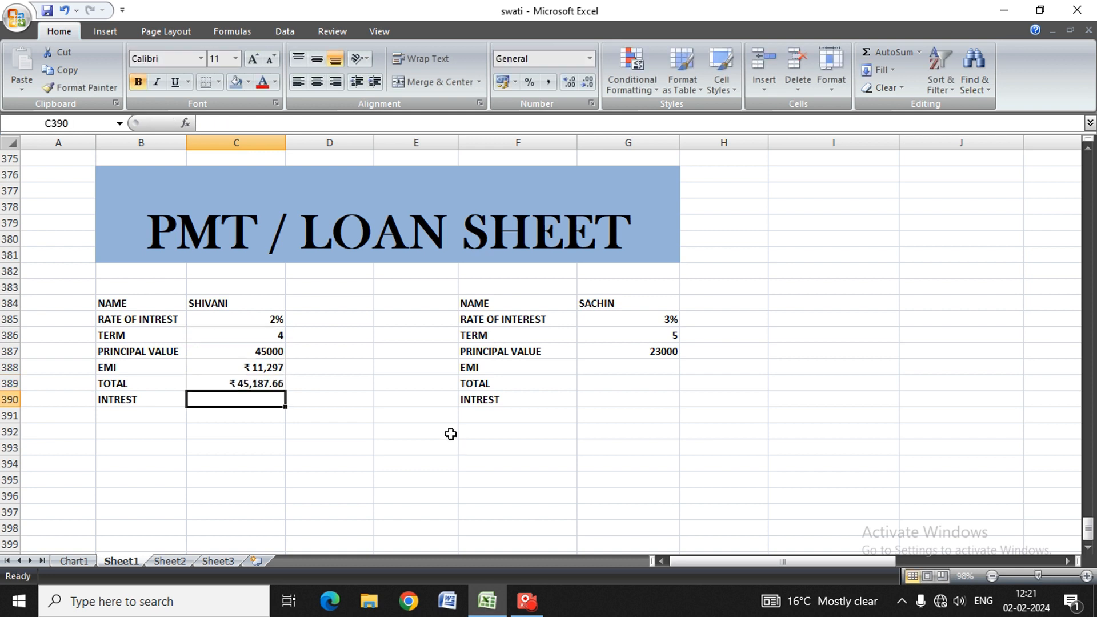
# Reduce the total amount in C389 to zero decimal places
pyautogui.click(246, 384)
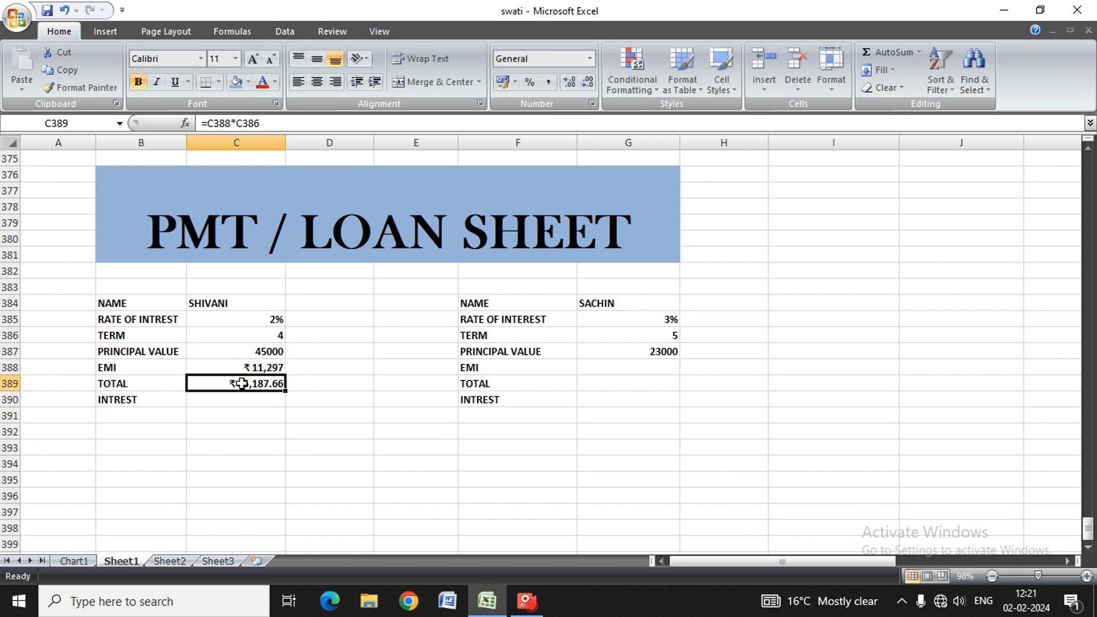
pyautogui.click(587, 81)
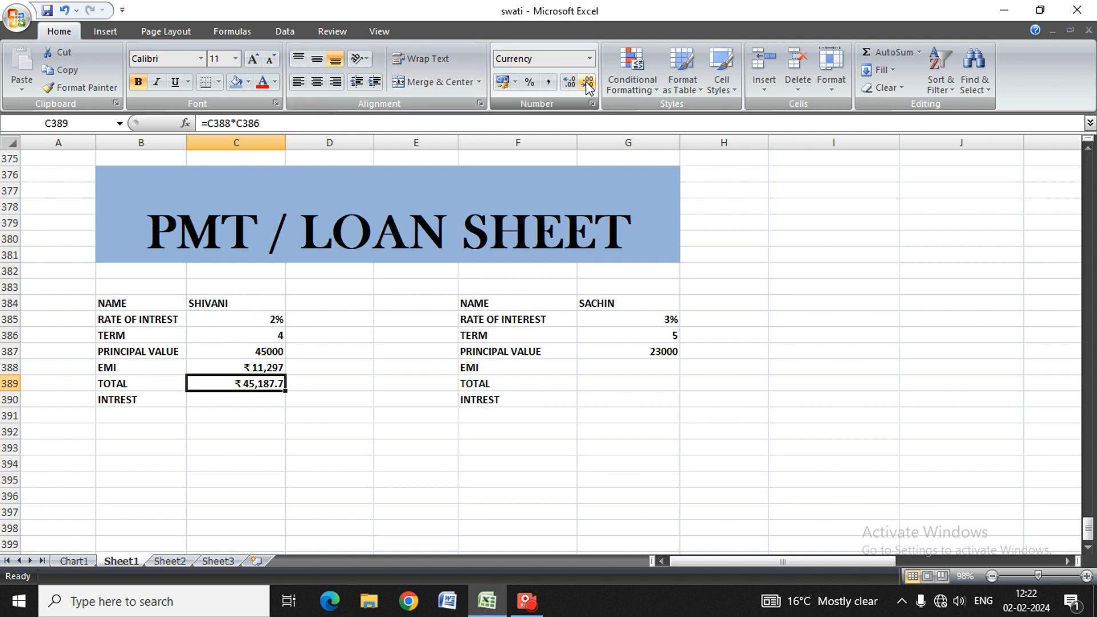
pyautogui.click(587, 81)
# Calculate the first loan's interest in C390 by subtracting the principal from the total with =C389-C387
pyautogui.click(228, 403)
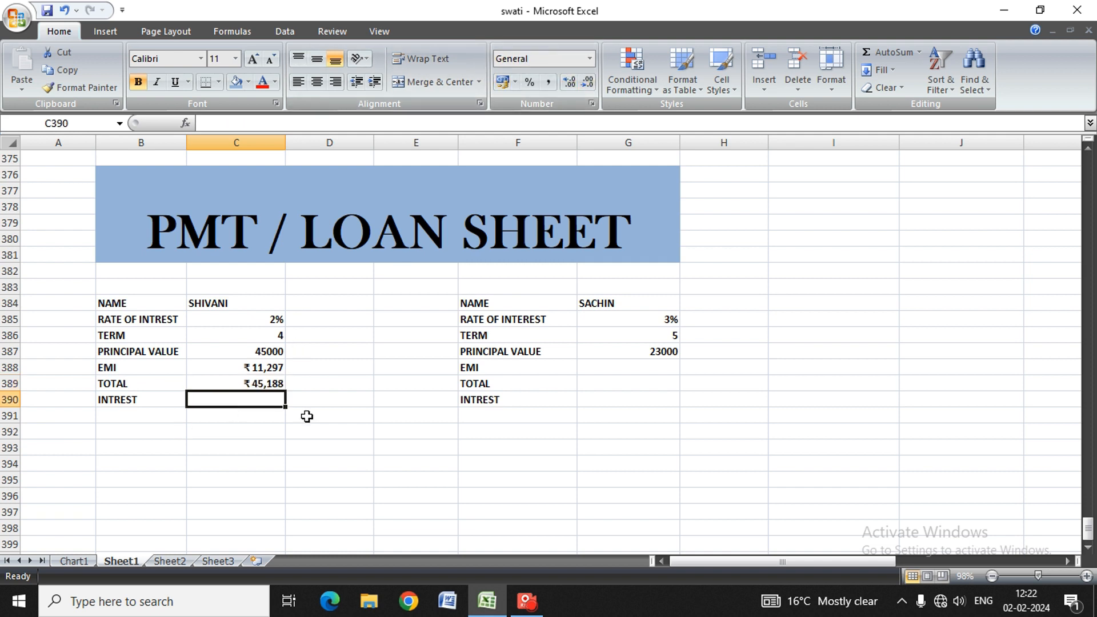
pyautogui.write('=')
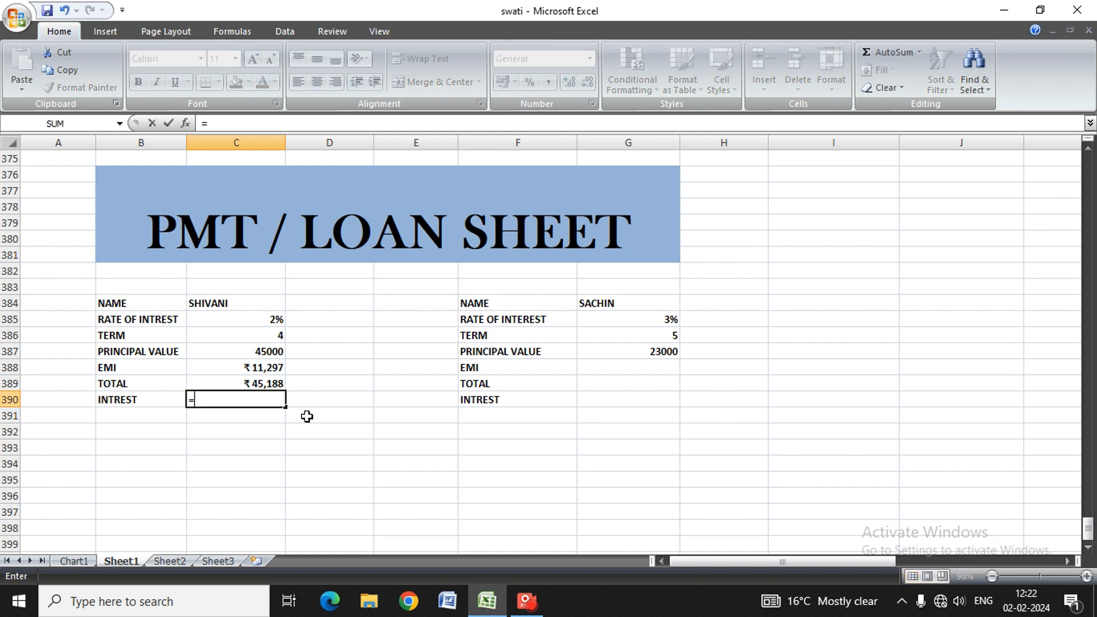
pyautogui.press('Up')
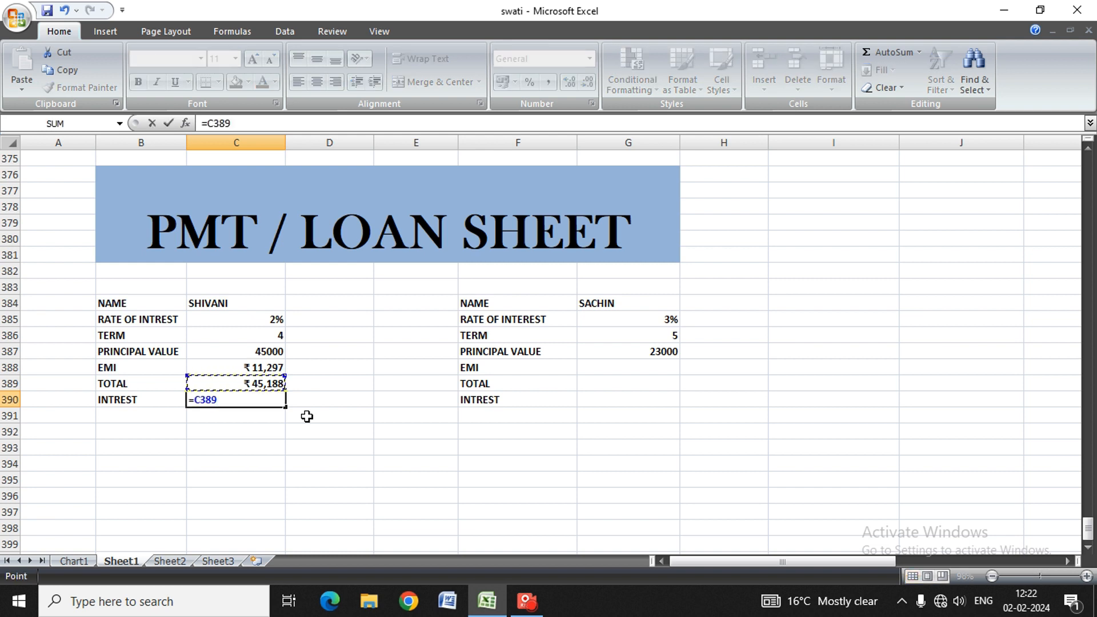
pyautogui.write('-')
pyautogui.press('Up')
pyautogui.press('Up')
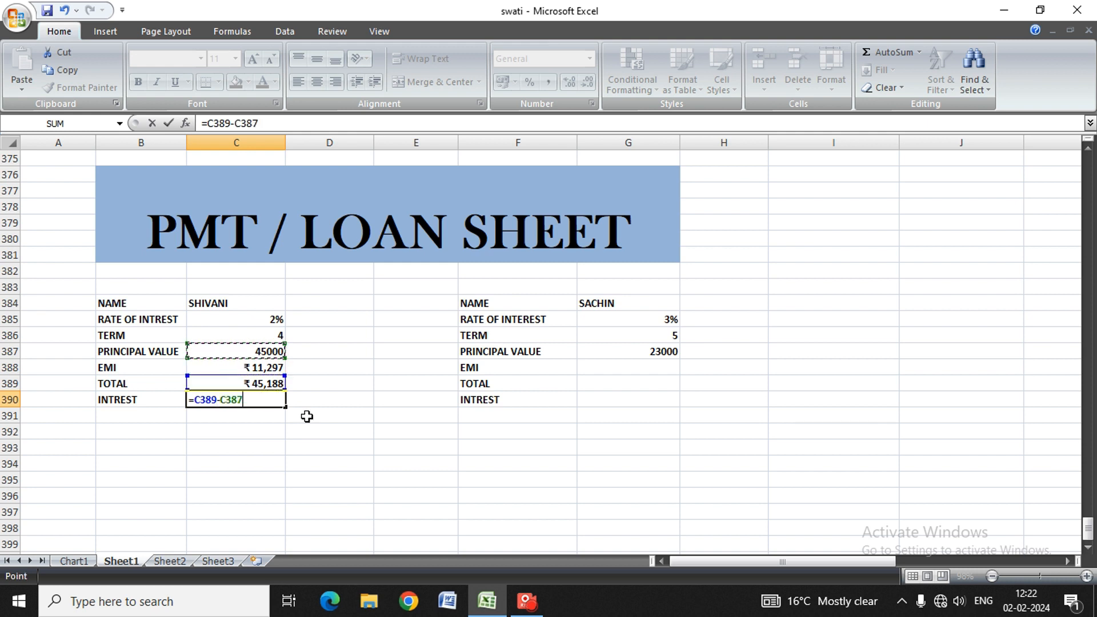
pyautogui.press('Return')
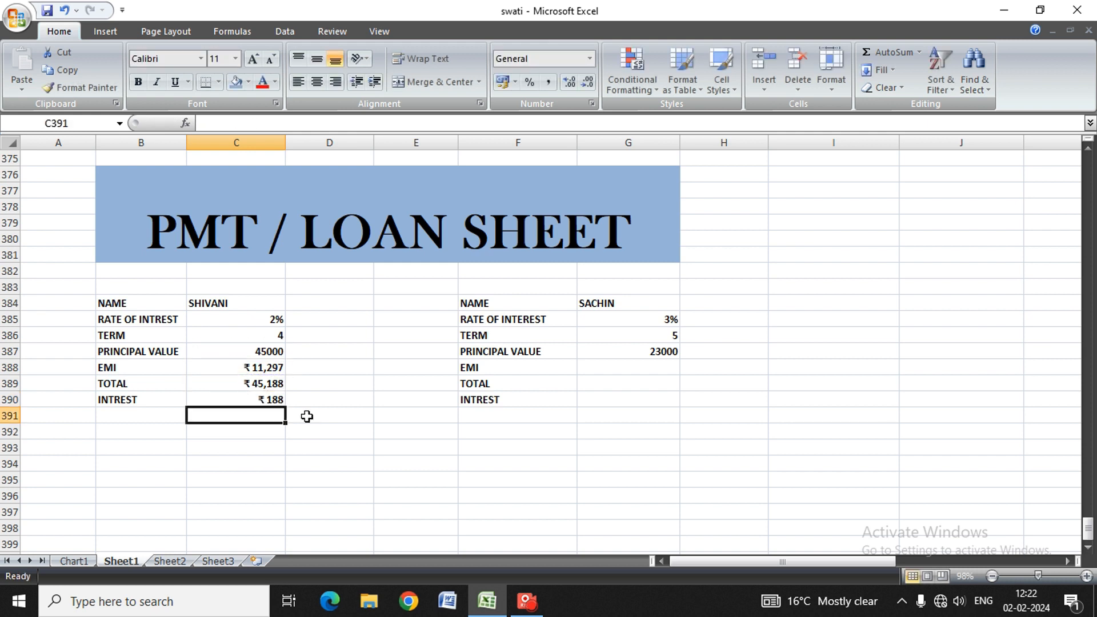
# Calculate the second loan's EMI in G388 with the formula =-PMT(G385/12,G386,G387)
pyautogui.press('Right')
pyautogui.press('Right')
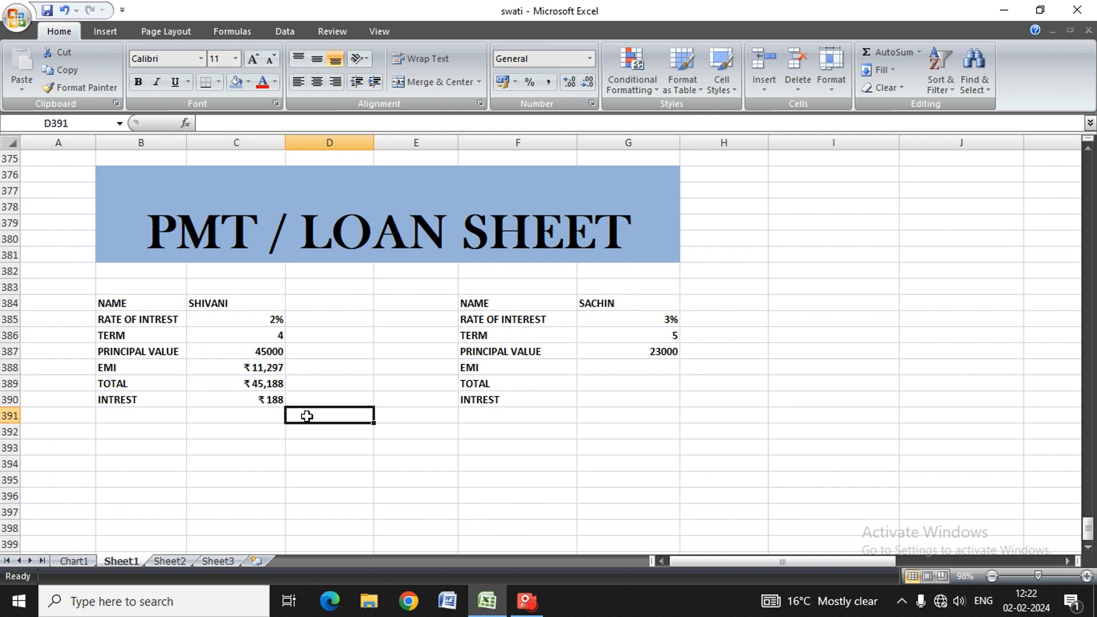
pyautogui.press('Up')
pyautogui.press('Right')
pyautogui.press('Right')
pyautogui.press('Right')
pyautogui.press('Up')
pyautogui.press('Up')
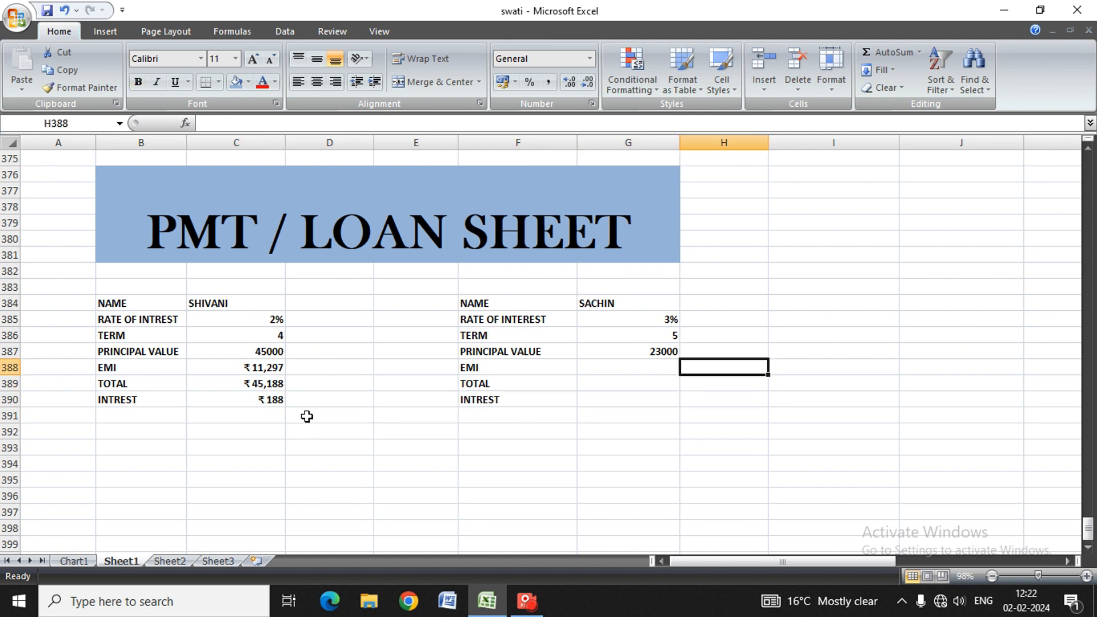
pyautogui.press('Left')
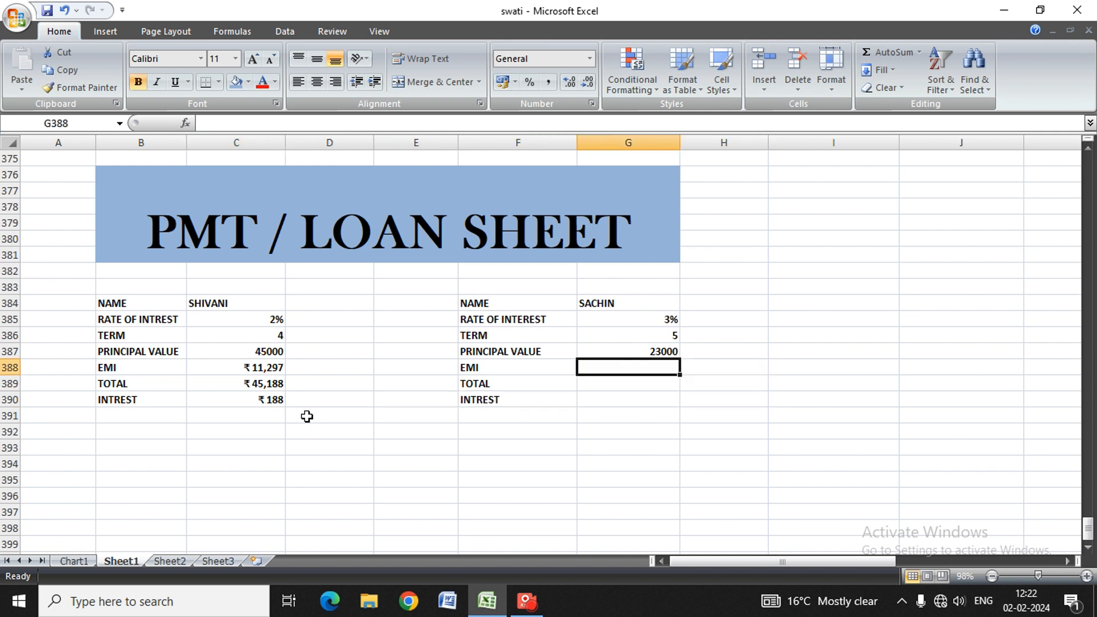
pyautogui.write('=-')
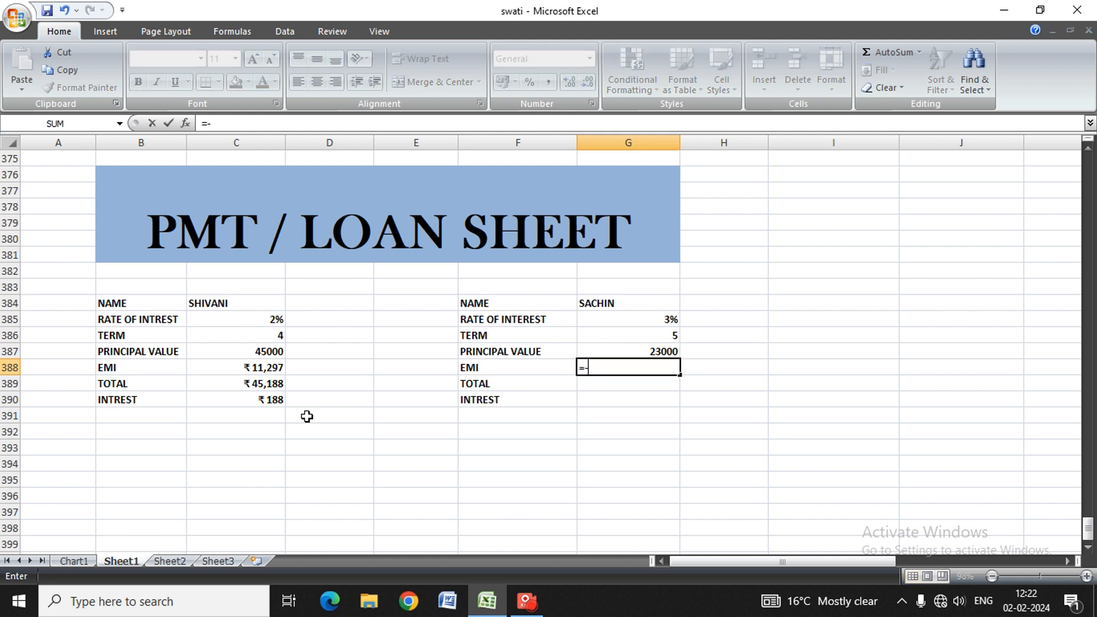
pyautogui.press('BackSpace')
pyautogui.write('o')
pyautogui.press('BackSpace')
pyautogui.write('-P')
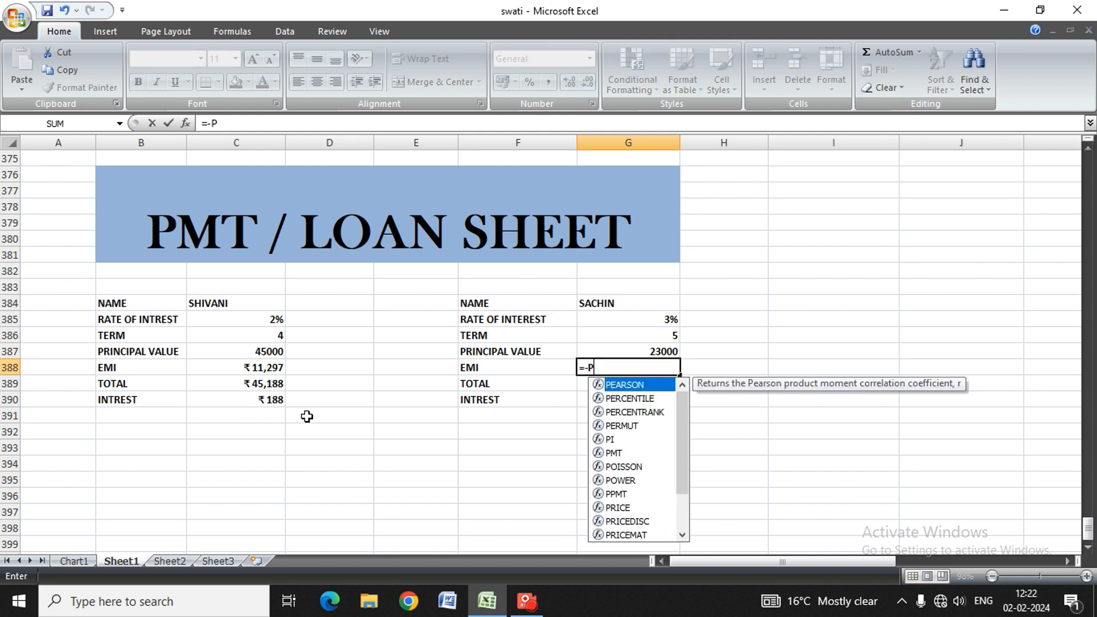
pyautogui.write('MT(')
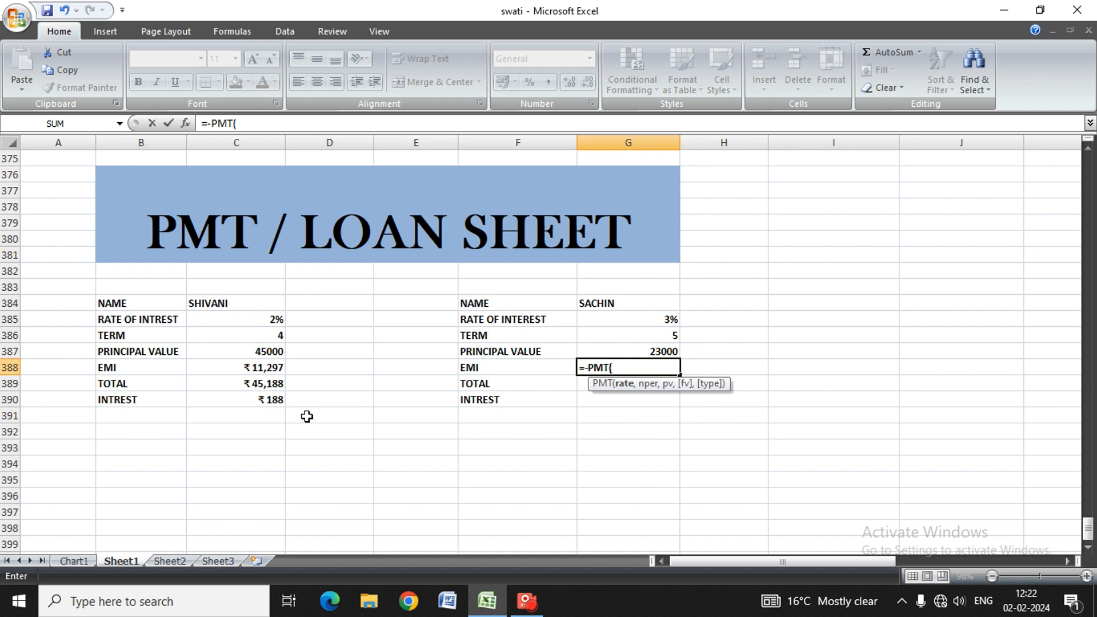
pyautogui.press('Up')
pyautogui.press('Up')
pyautogui.press('Up')
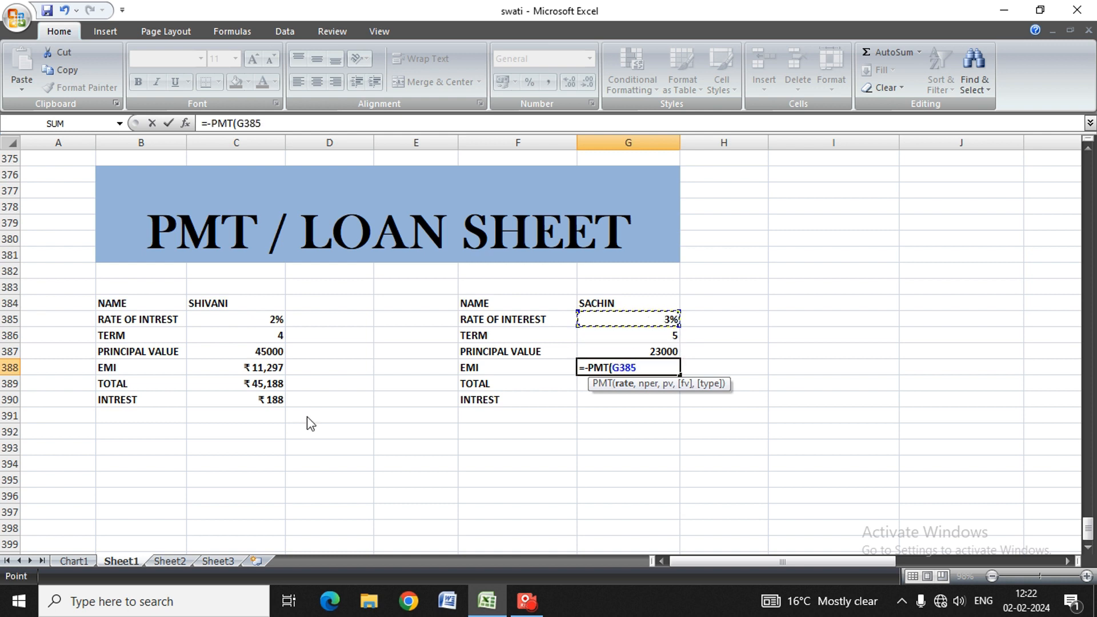
pyautogui.write('/12,')
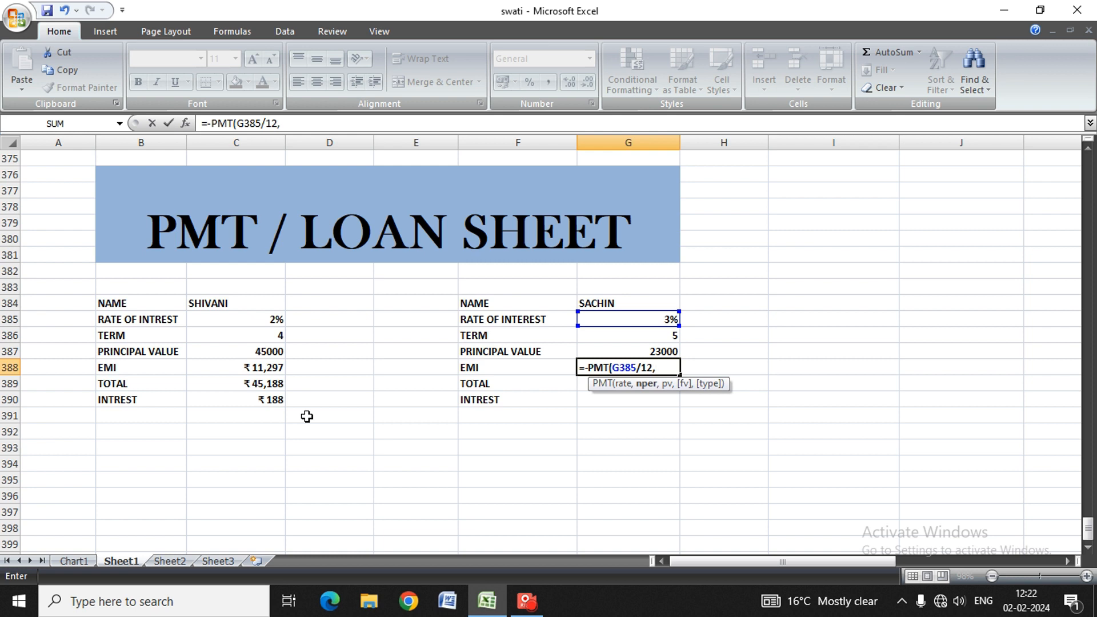
pyautogui.press('Up')
pyautogui.press('Up')
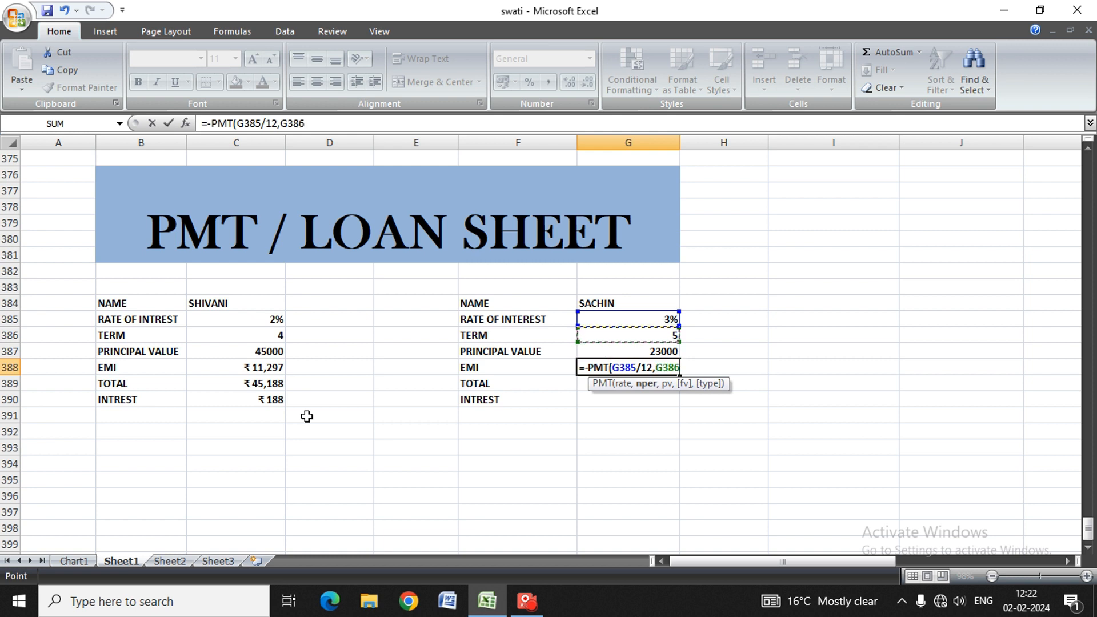
pyautogui.write(',')
pyautogui.press('Up')
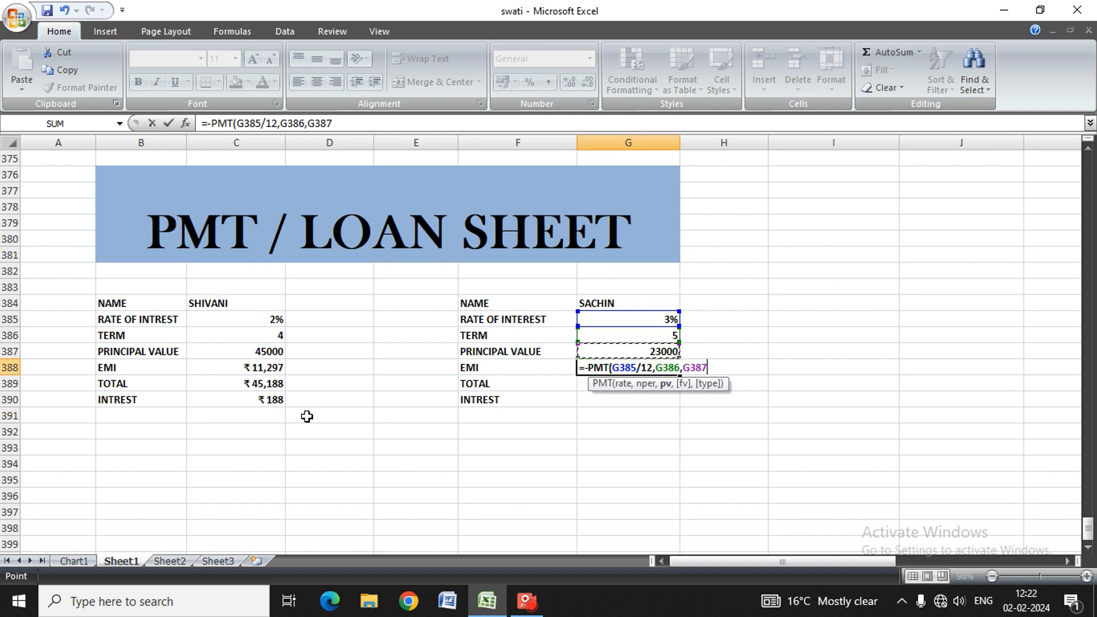
pyautogui.write(')')
pyautogui.press('Return')
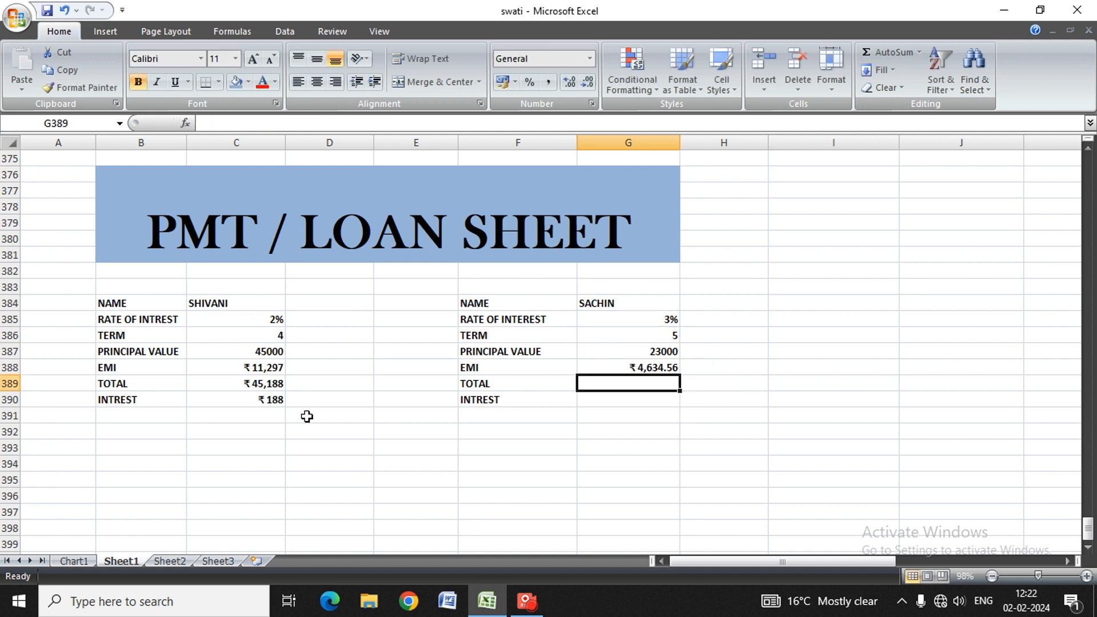
# Reduce the second loan's EMI amount in G388 to zero decimal places
pyautogui.press('Up')
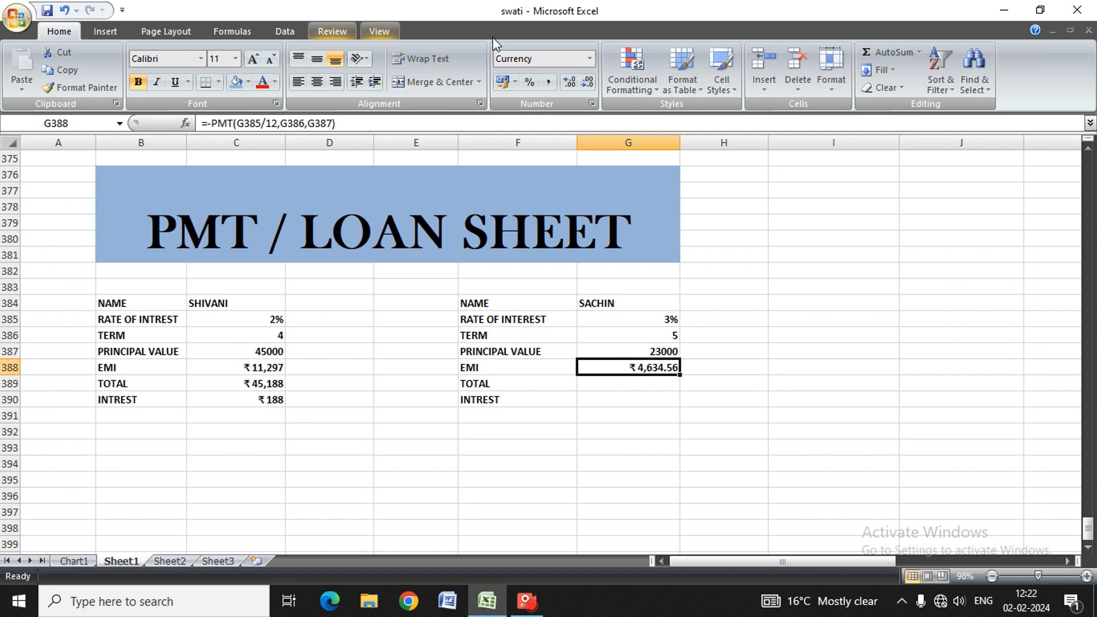
pyautogui.click(589, 83)
pyautogui.click(588, 82)
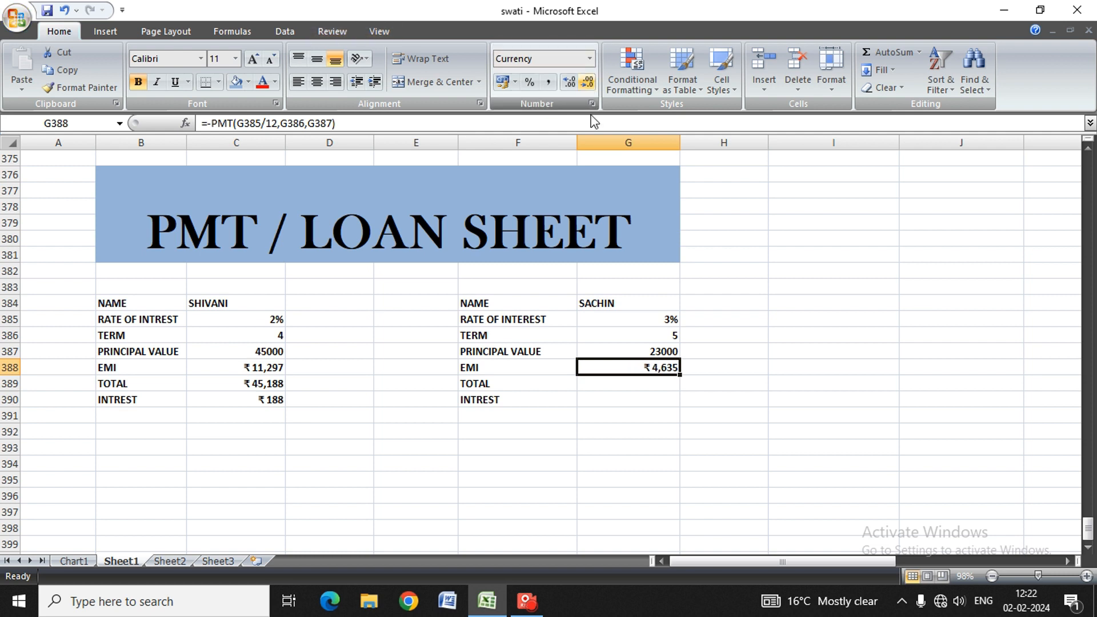
# Calculate the second loan's total in G389 by multiplying EMI by term with =G388*G386
pyautogui.click(606, 385)
pyautogui.write('=')
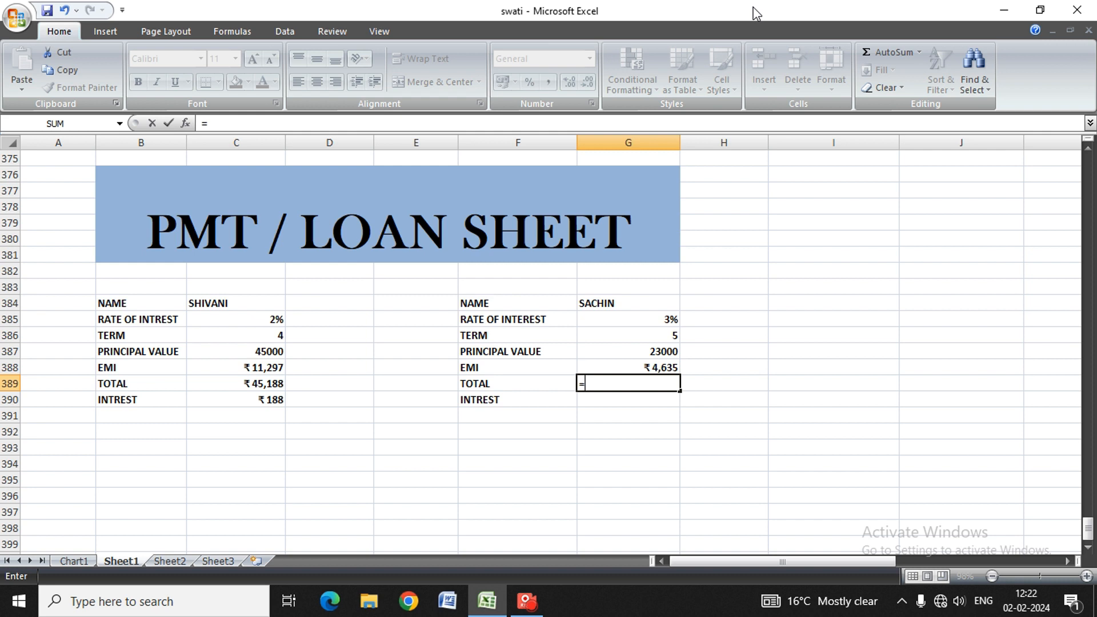
pyautogui.press('Up')
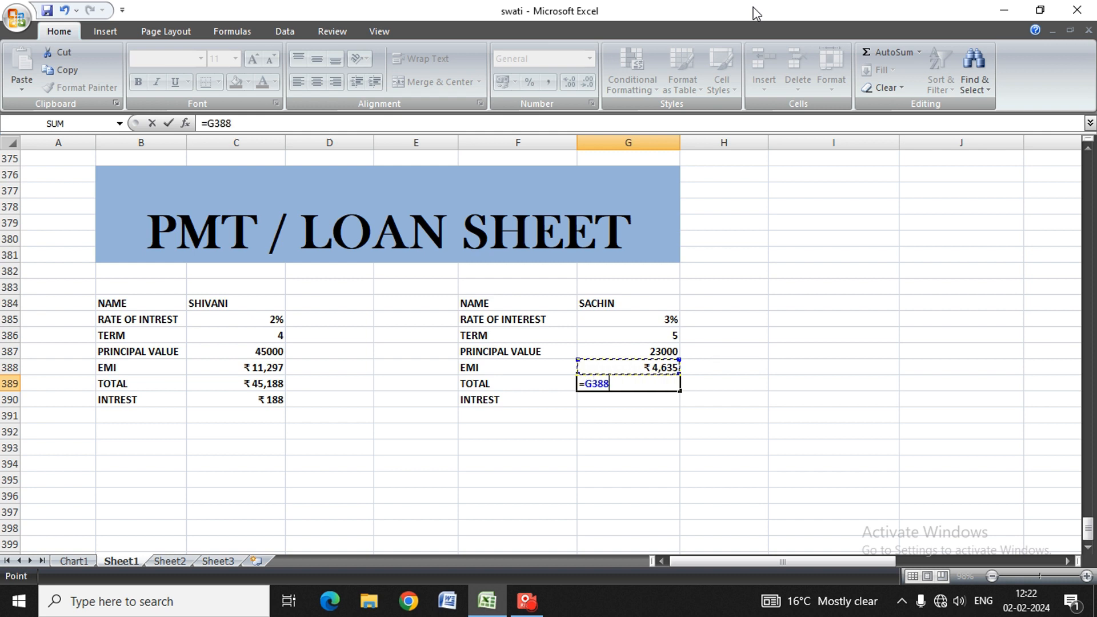
pyautogui.write('*')
pyautogui.press('Up')
pyautogui.press('Up')
pyautogui.press('Up')
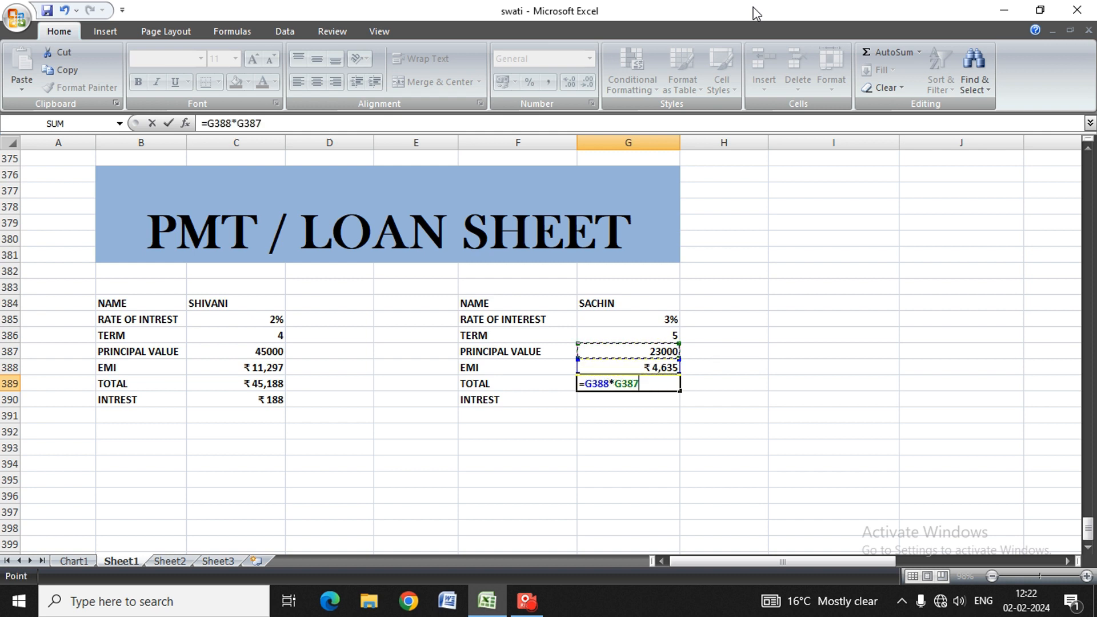
pyautogui.press('Return')
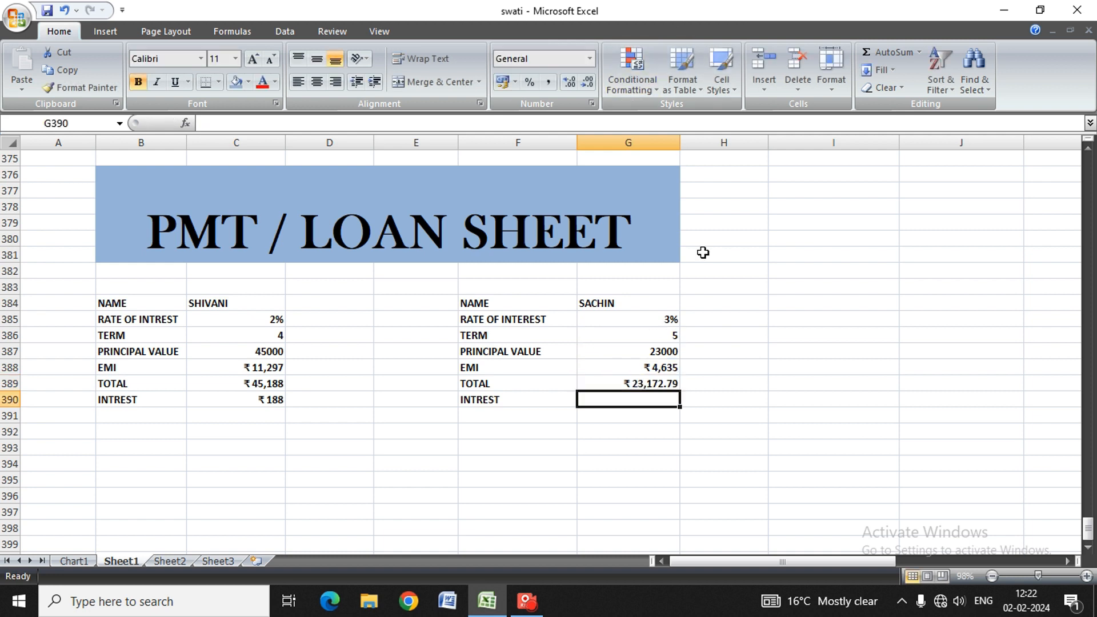
# Reduce the second loan's total amount in G389 to zero decimal places
pyautogui.click(666, 381)
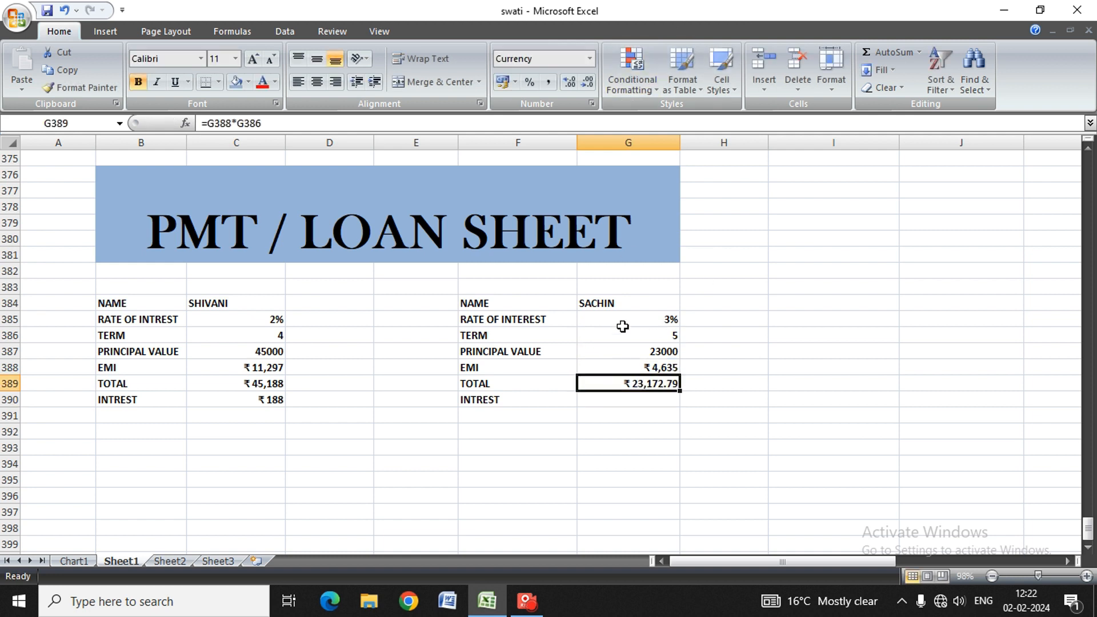
pyautogui.click(587, 82)
pyautogui.click(587, 82)
# Calculate the second loan's interest in G390 by subtracting the principal from the total with =G389-G387
pyautogui.click(621, 401)
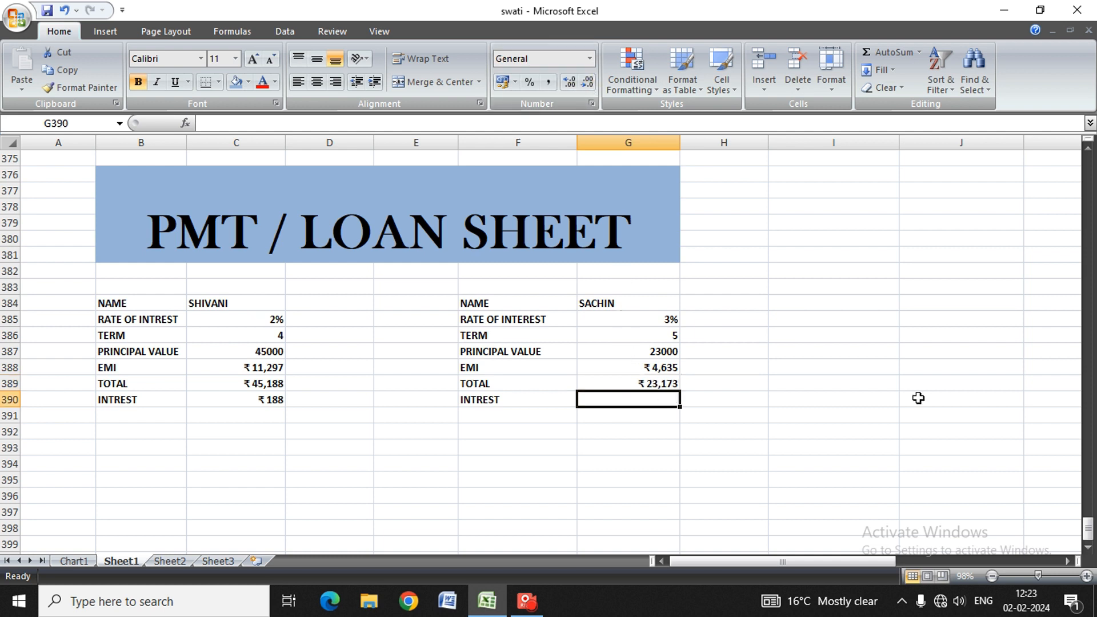
pyautogui.write('=')
pyautogui.press('Up')
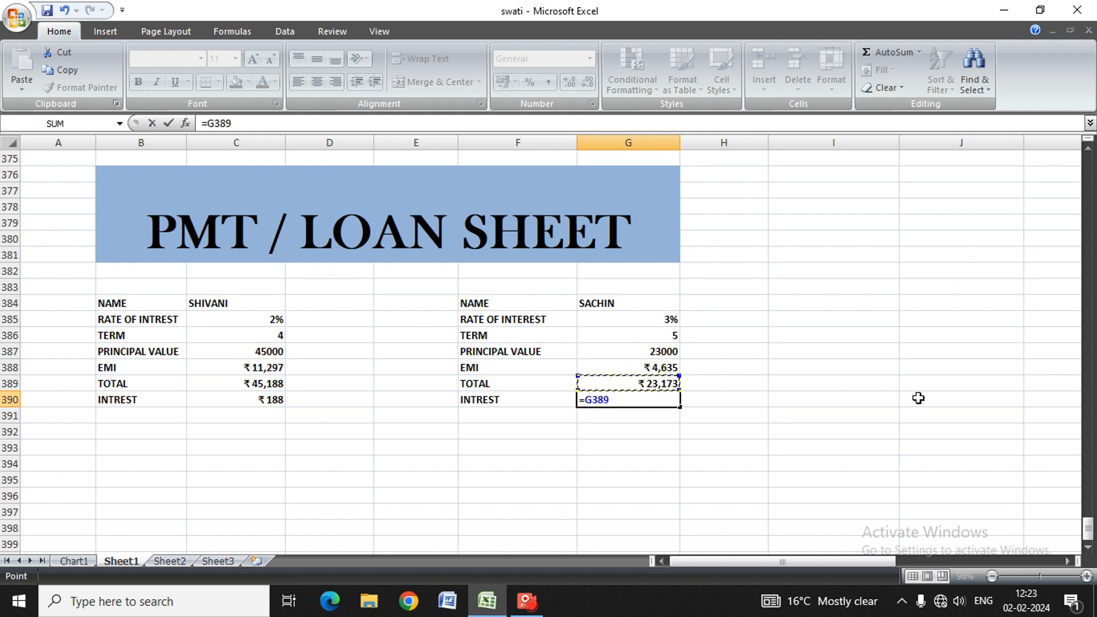
pyautogui.write('-')
pyautogui.press('Up')
pyautogui.press('Up')
pyautogui.press('Up')
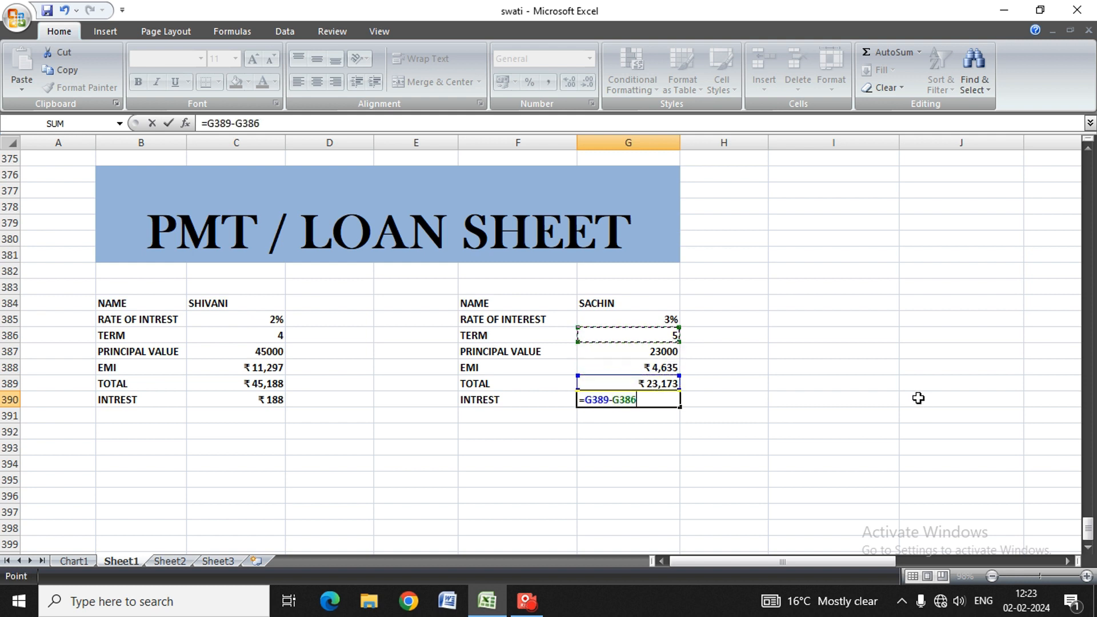
pyautogui.press('Down')
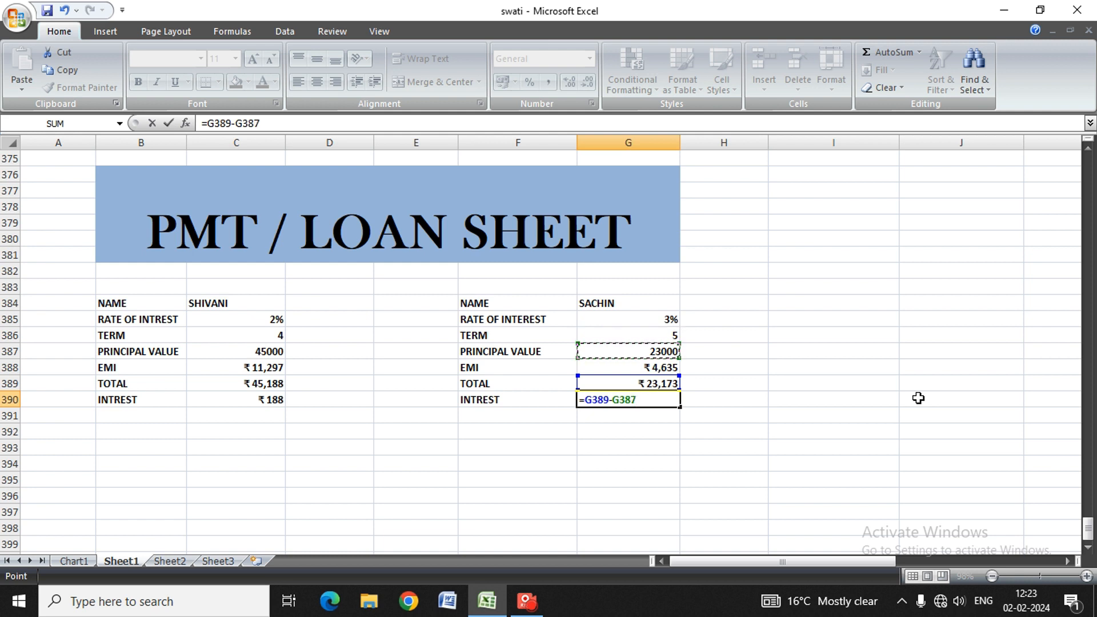
pyautogui.press('Return')
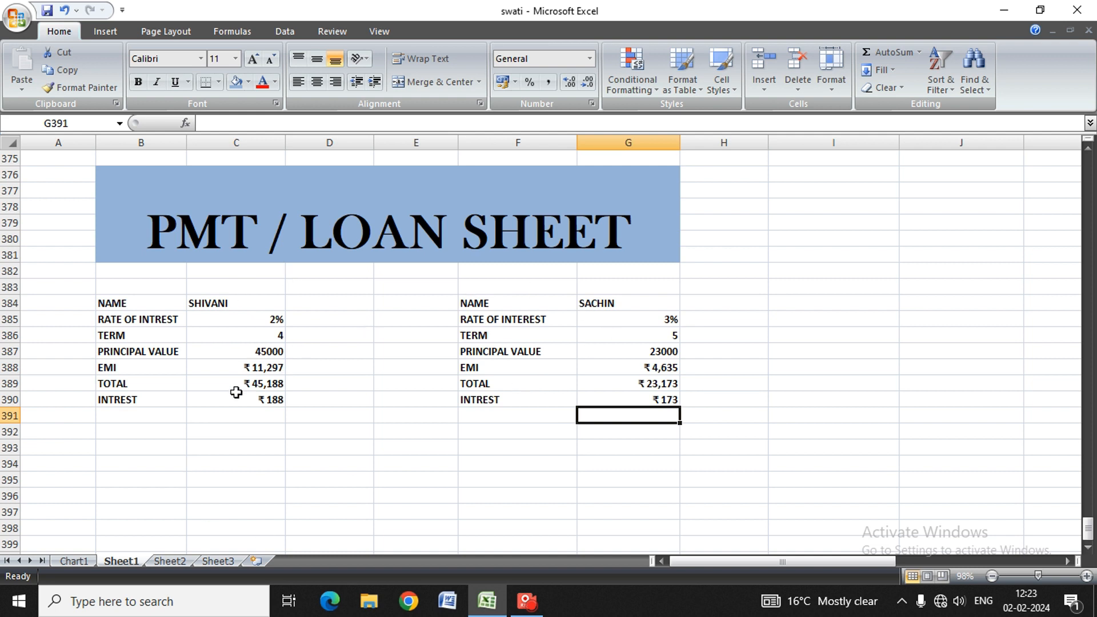
# Enter the heading FOMULA in C392, below the first loan table
pyautogui.click(205, 438)
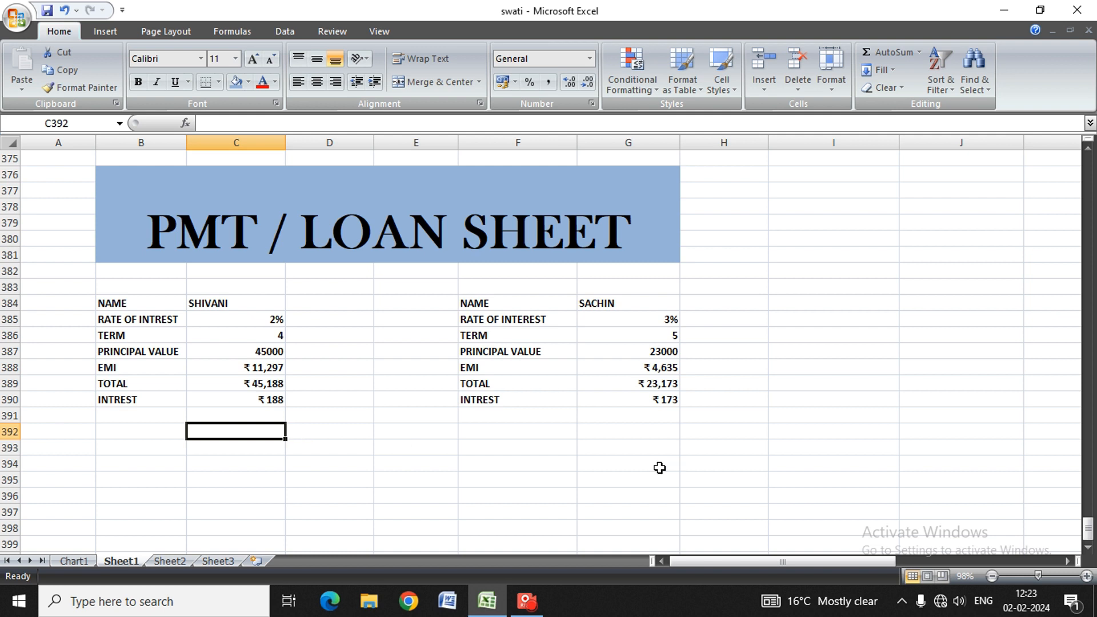
pyautogui.write('S')
pyautogui.write('OMLU')
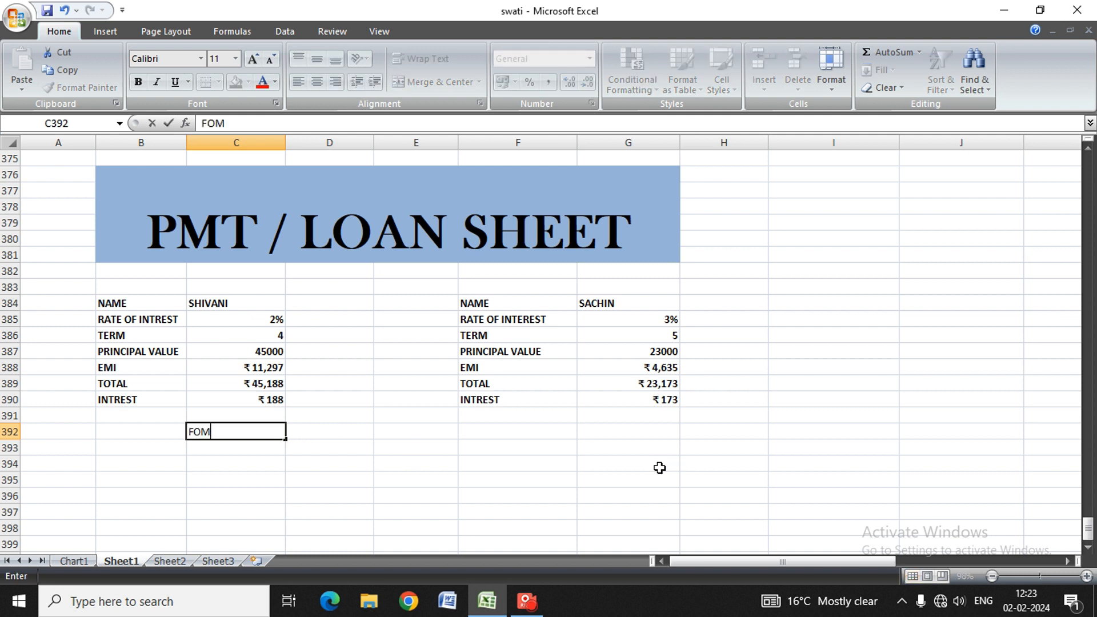
pyautogui.press('BackSpace')
pyautogui.press('BackSpace')
pyautogui.write('ULA')
pyautogui.press('Return')
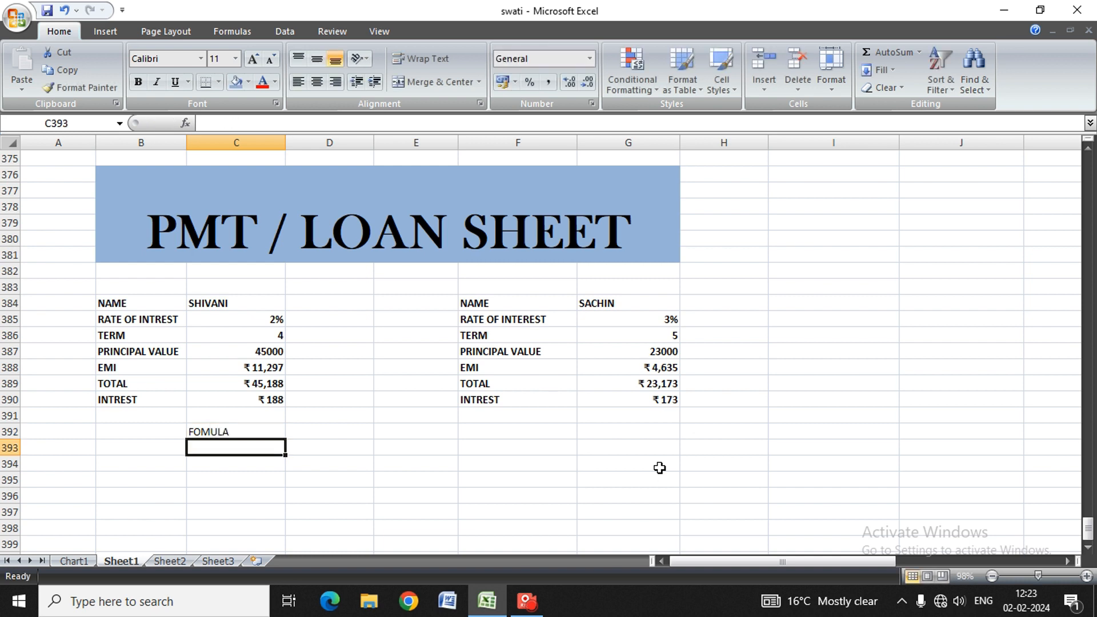
# Enter the label EMI in C393, directly below the FOMULA heading
pyautogui.write('EN')
pyautogui.press('BackSpace')
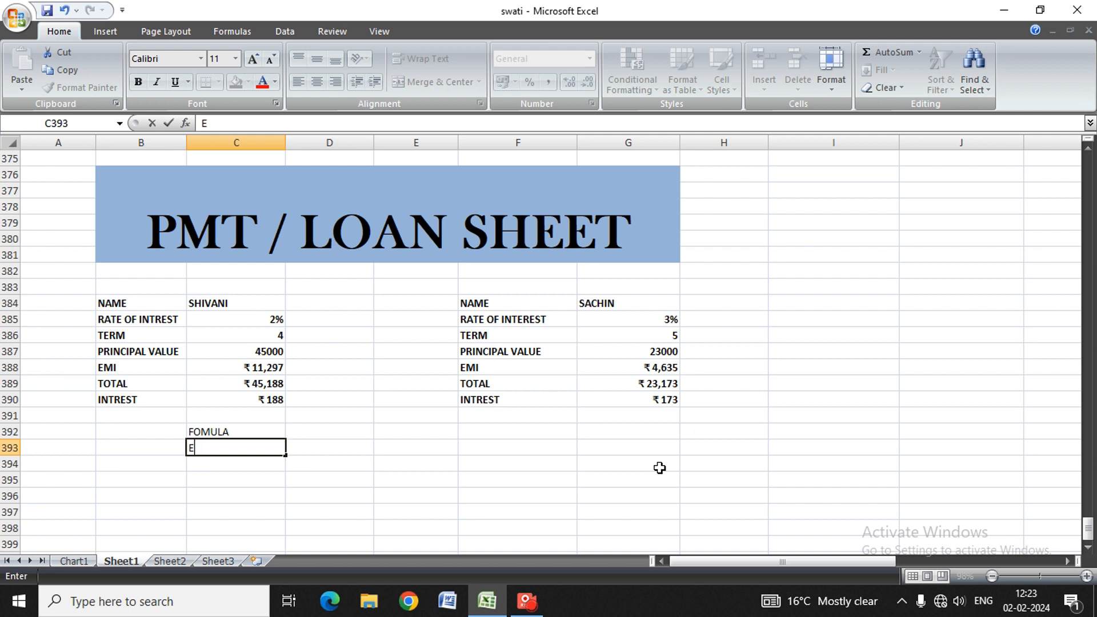
pyautogui.write('MI')
pyautogui.press('Tab')
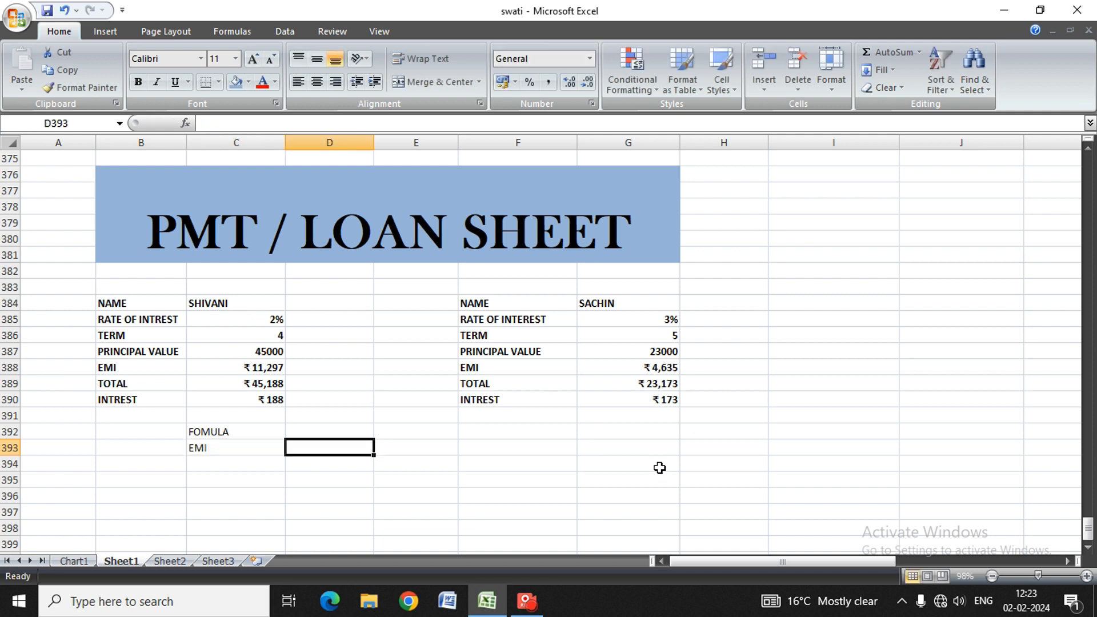
# Try to list the EMI formula in D393 as =-PMT(RATE/12,TERM,PRESENT VALUE)
pyautogui.write('=')
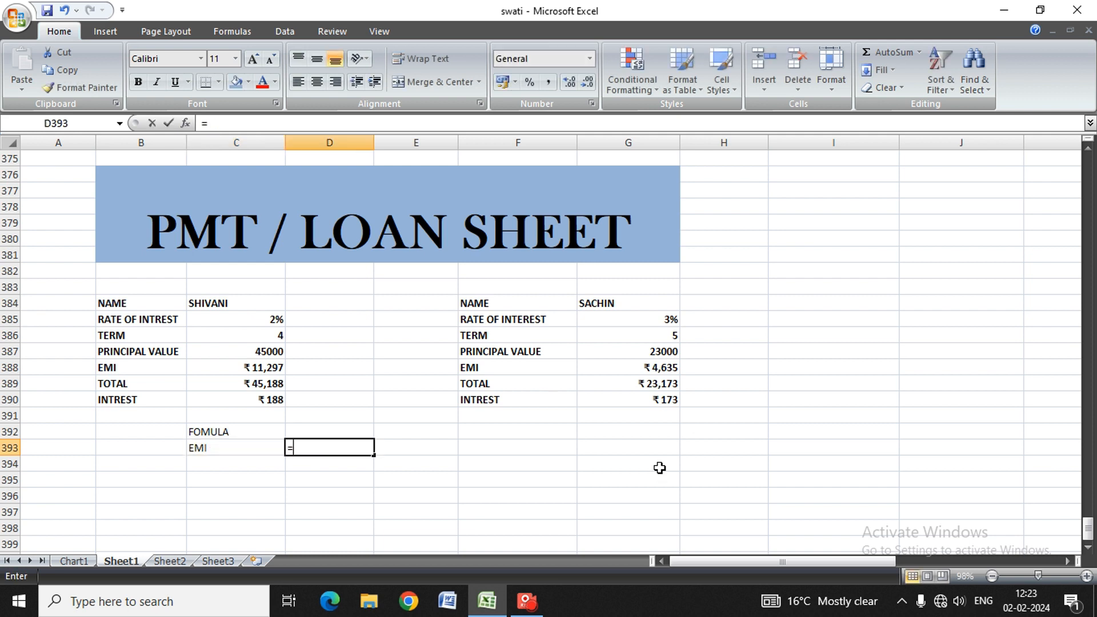
pyautogui.write('-PNT')
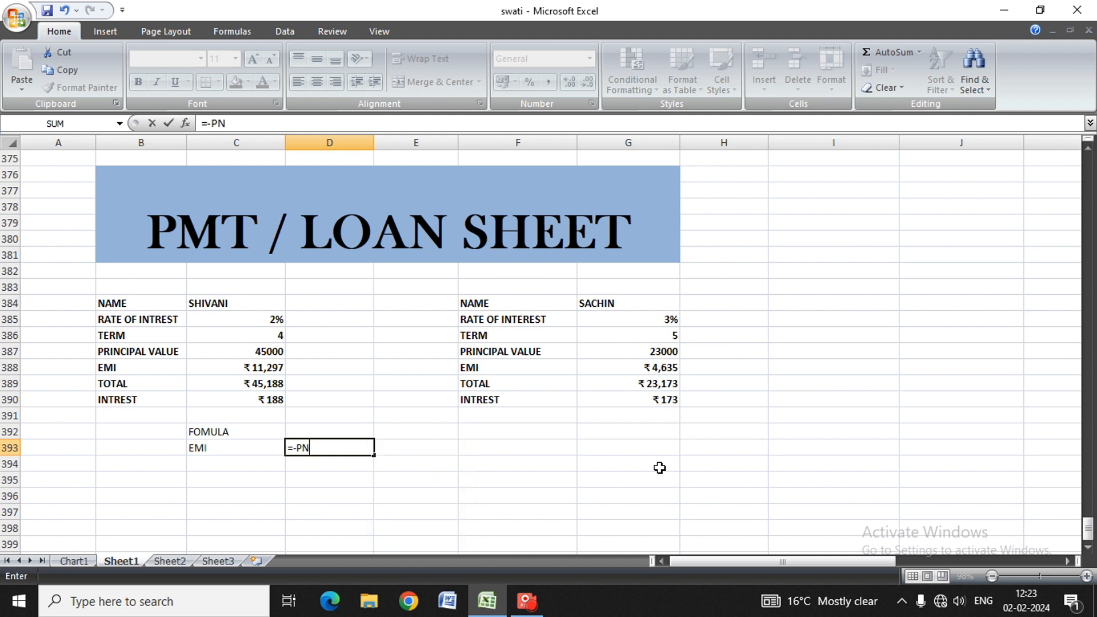
pyautogui.press('BackSpace')
pyautogui.press('BackSpace')
pyautogui.write('MT')
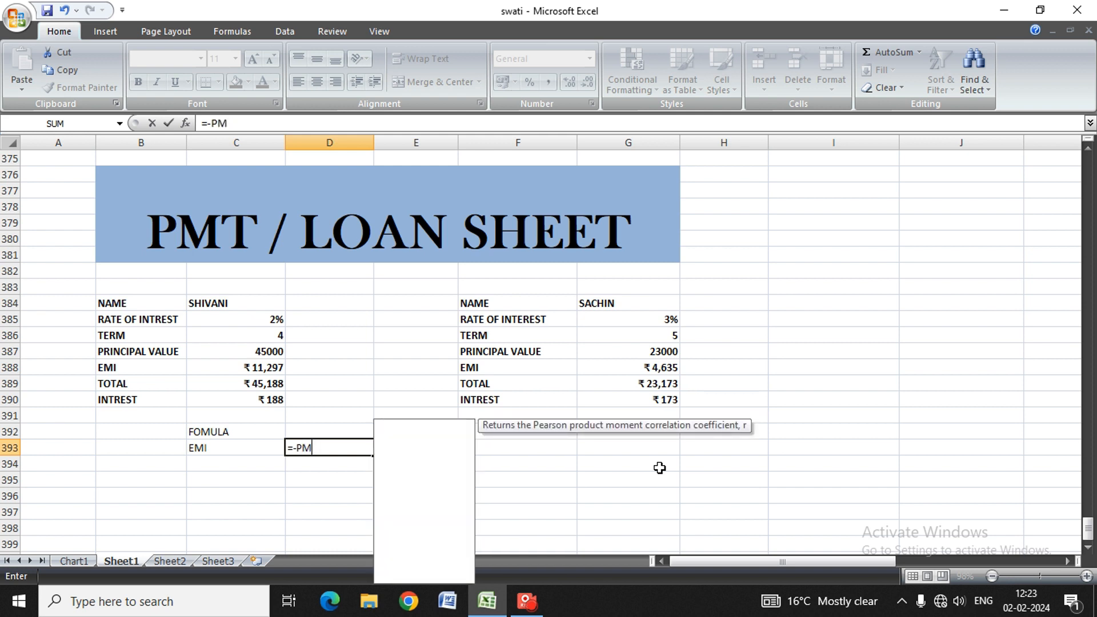
pyautogui.press('BackSpace')
pyautogui.write('T')
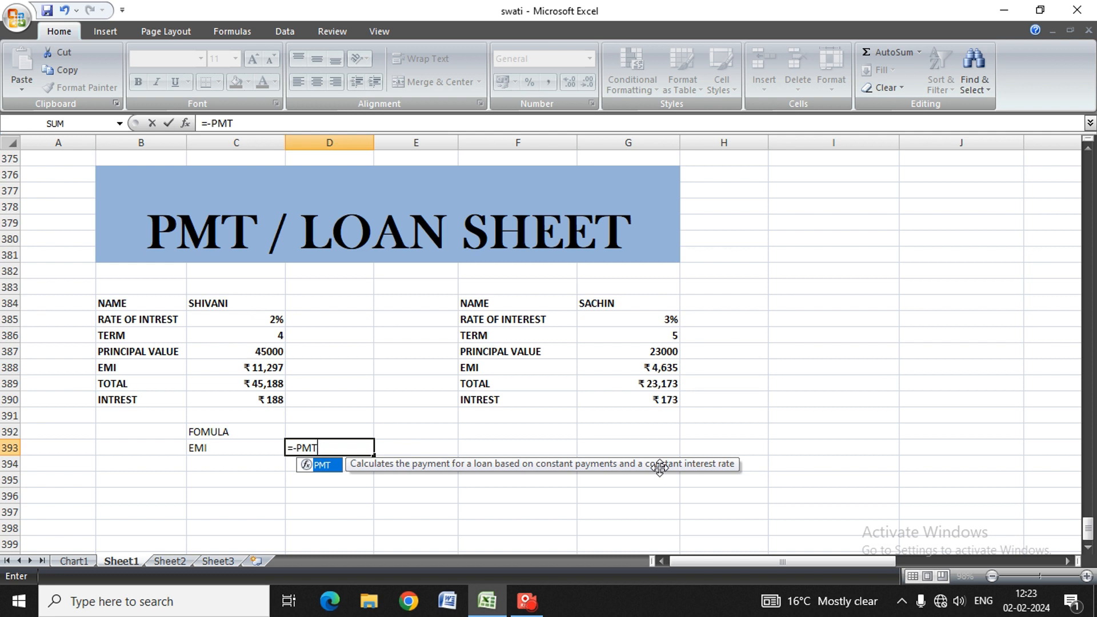
pyautogui.write('AK')
pyautogui.press('BackSpace')
pyautogui.press('BackSpace')
pyautogui.write('(R')
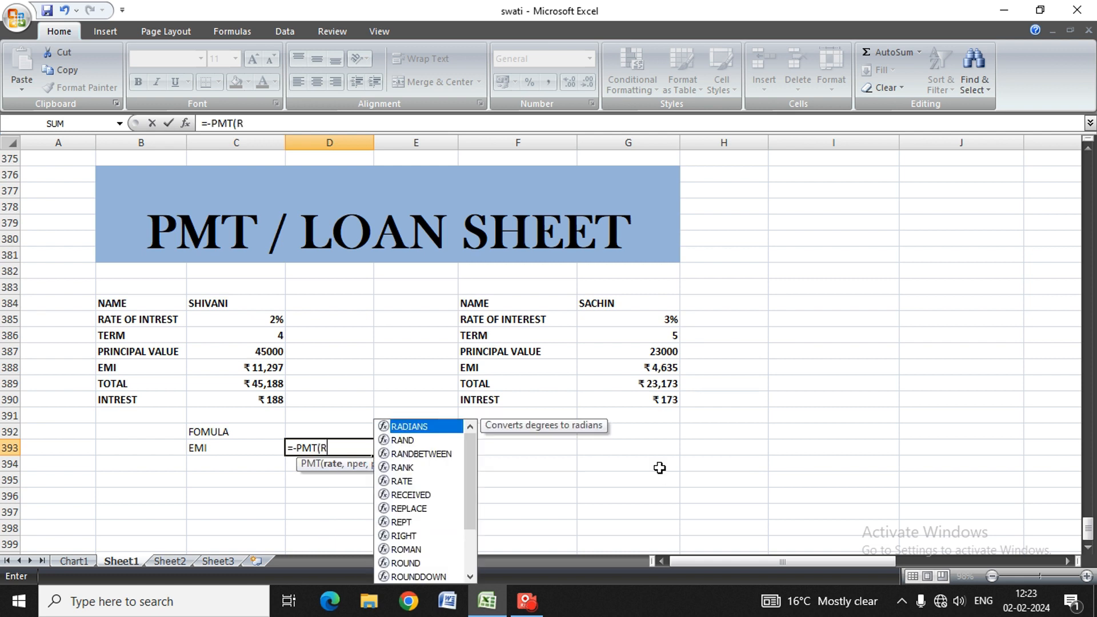
pyautogui.write('ATE,')
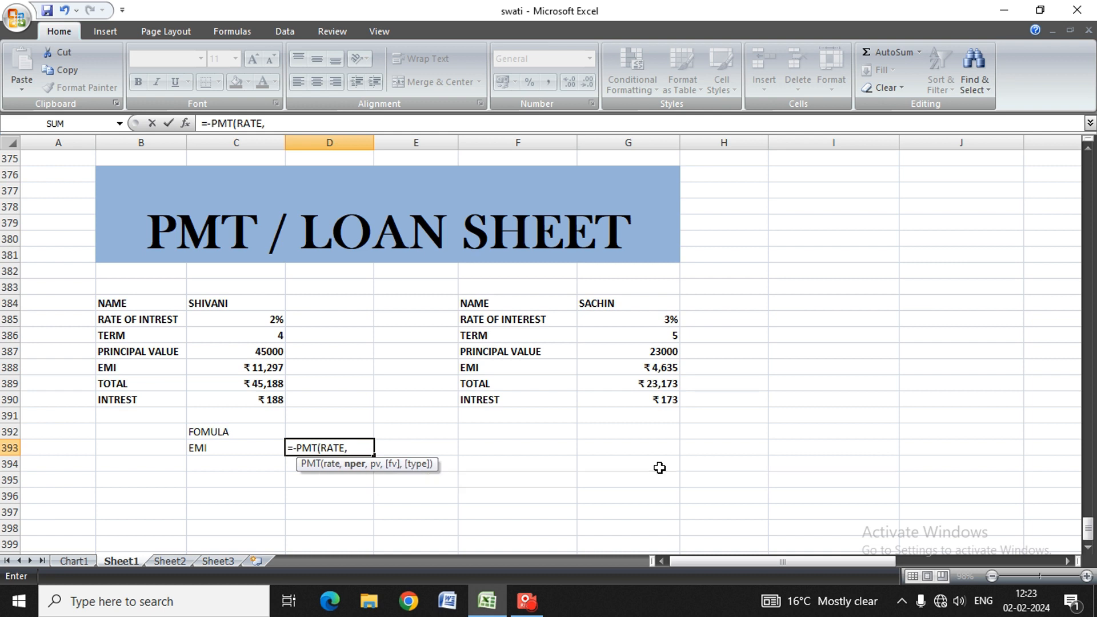
pyautogui.press('BackSpace')
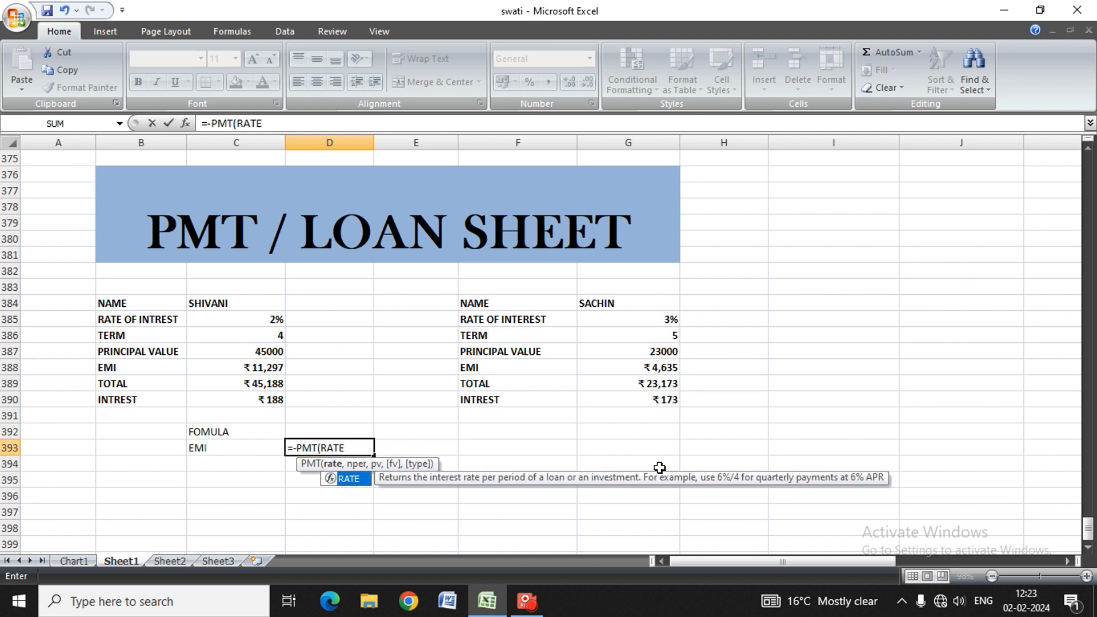
pyautogui.write('/12')
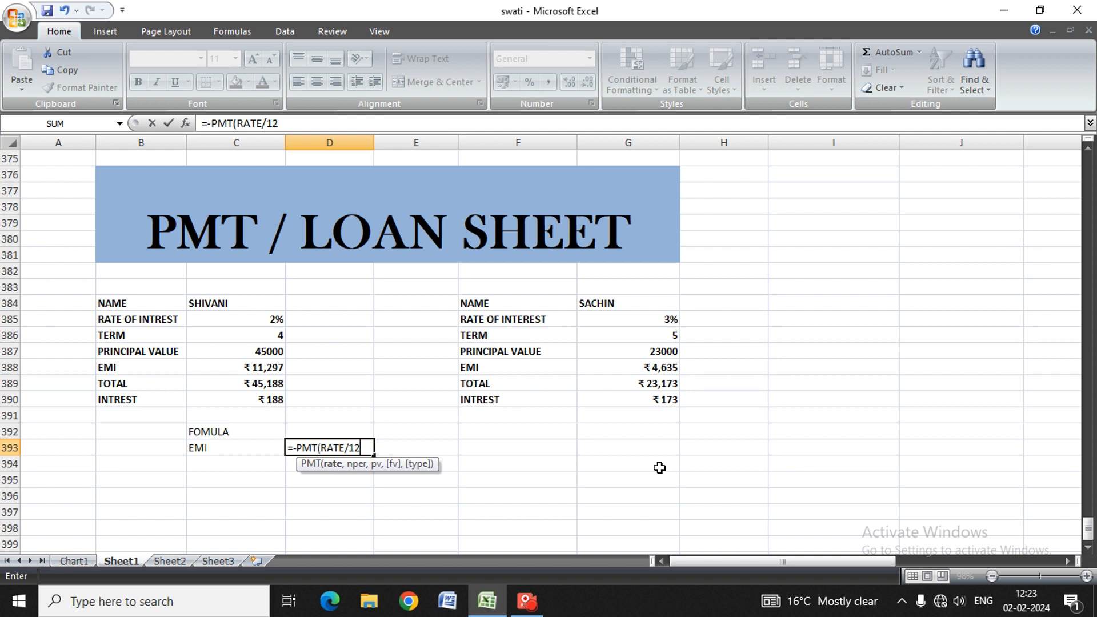
pyautogui.write(',T')
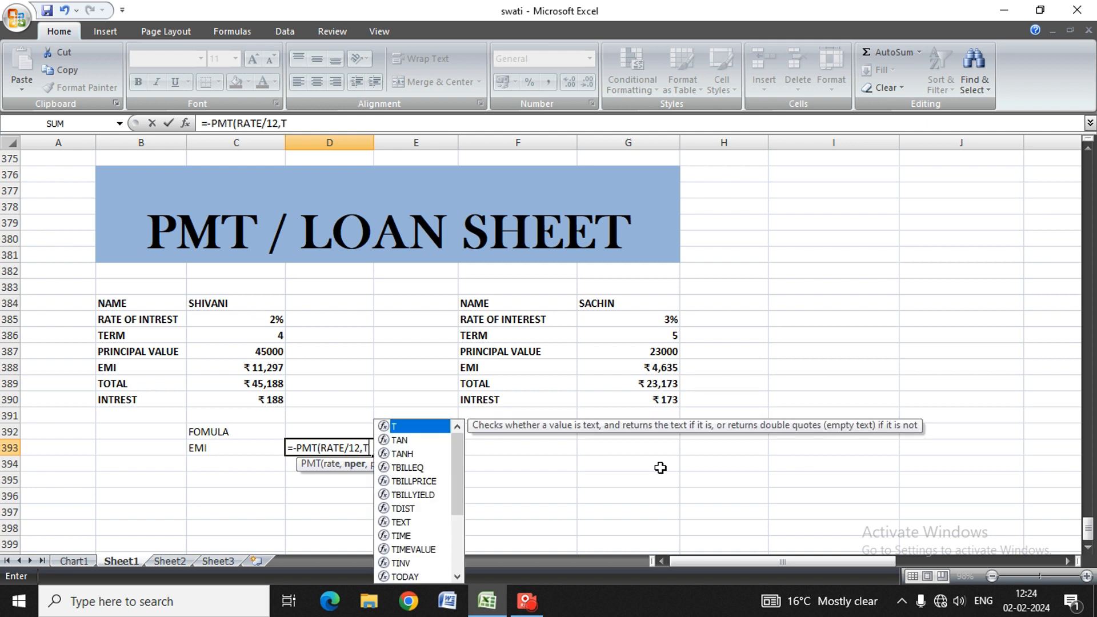
pyautogui.write('ERM')
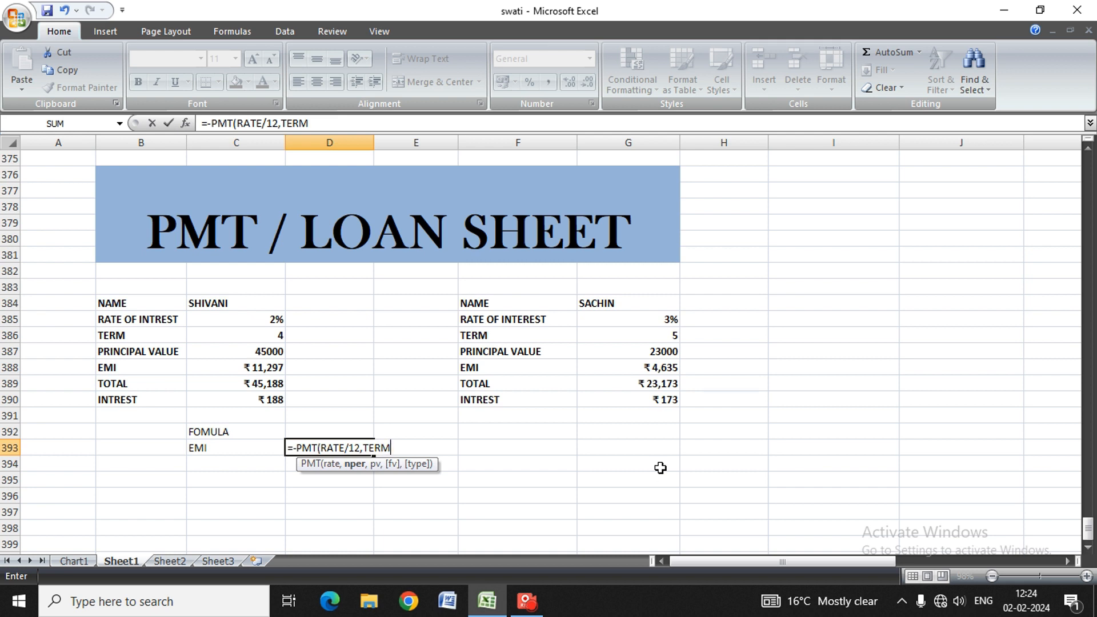
pyautogui.write(',')
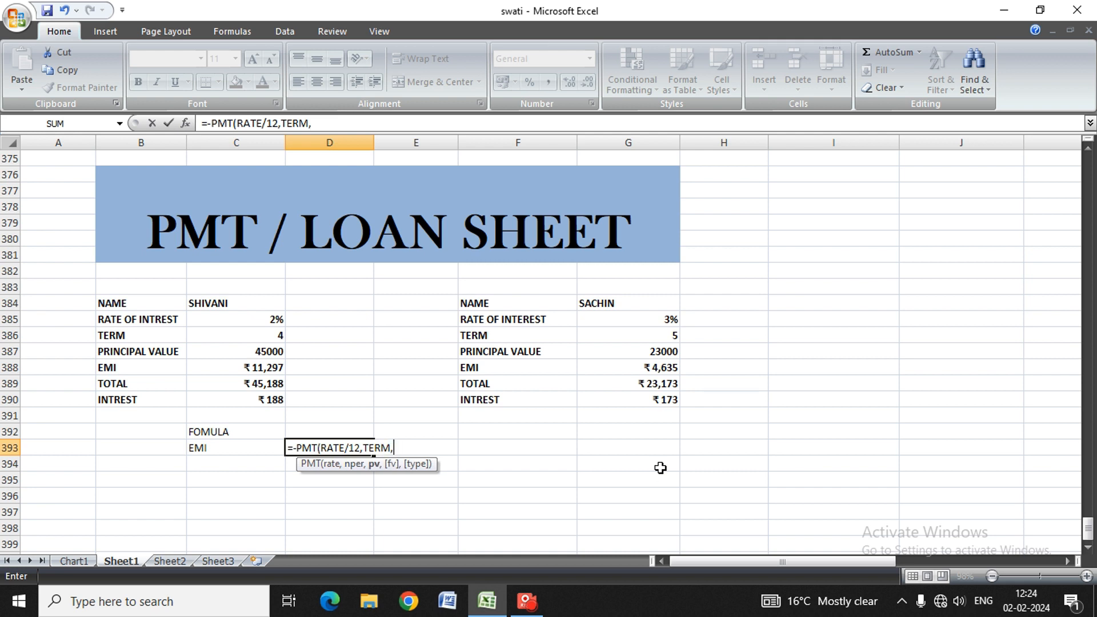
pyautogui.write('PRESEN')
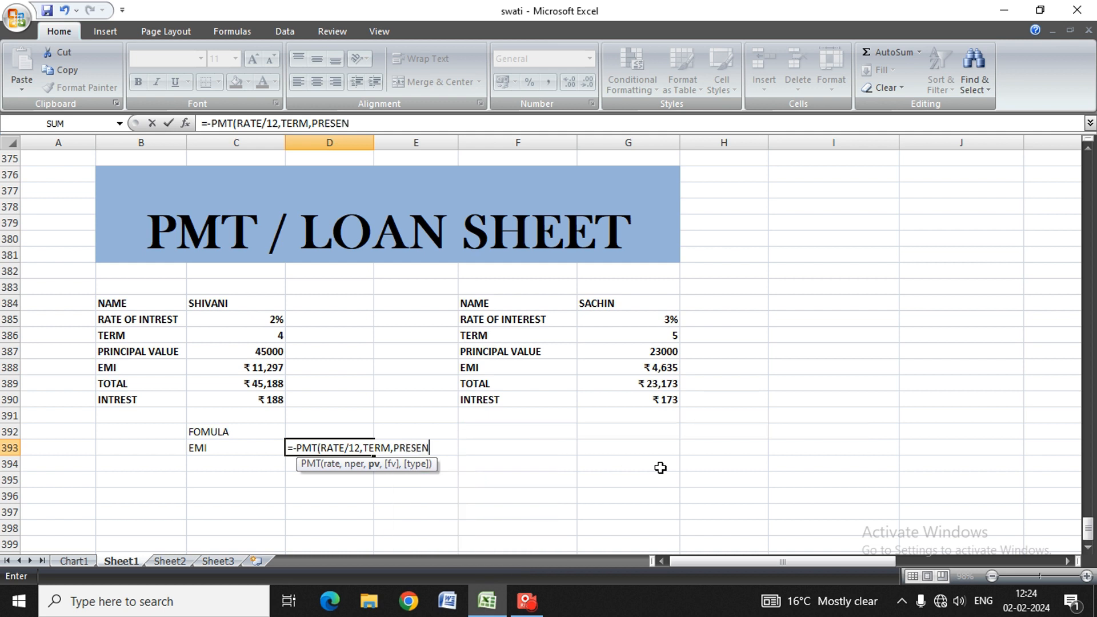
pyautogui.write('T VAL')
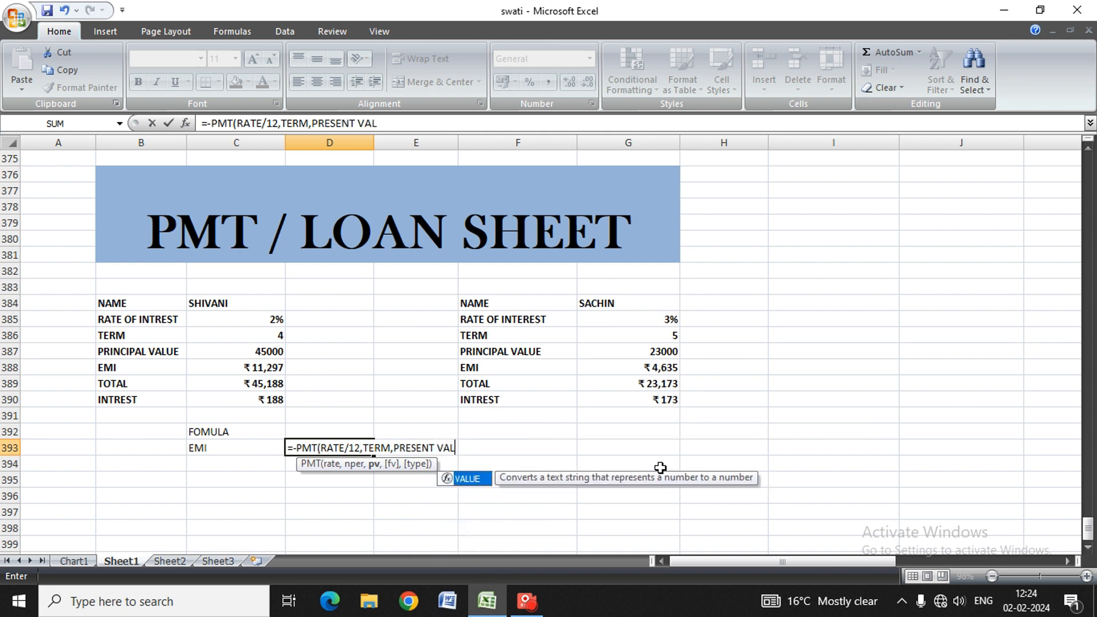
pyautogui.write('UE')
pyautogui.click(275, 476)
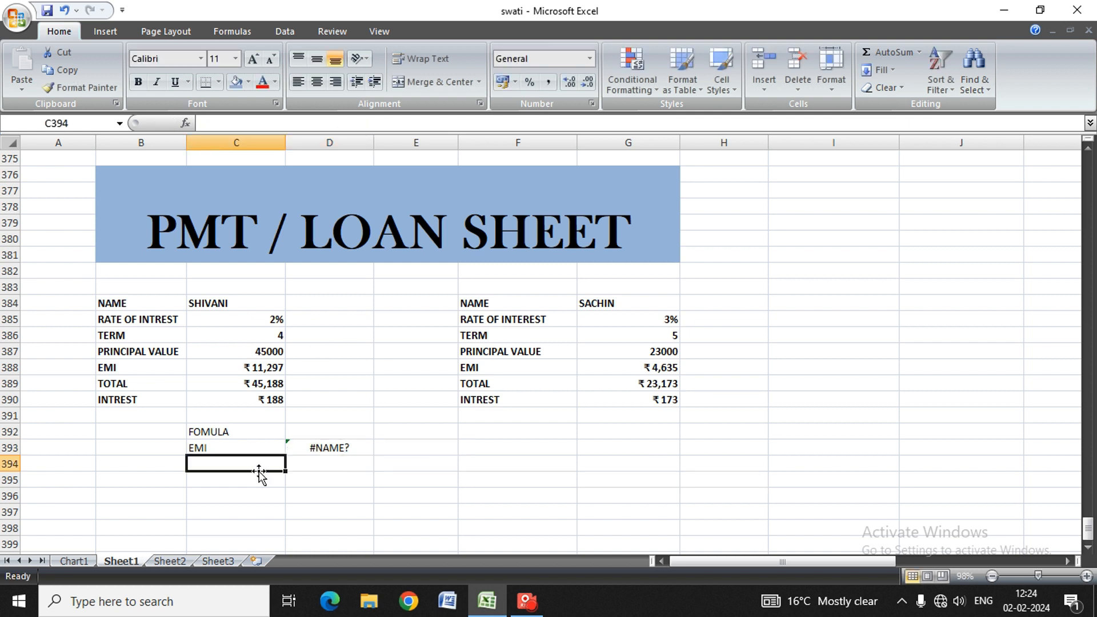
# Try to retype the leading equals sign of the EMI formula in D393, removing the stray C395 reference
pyautogui.click(305, 450)
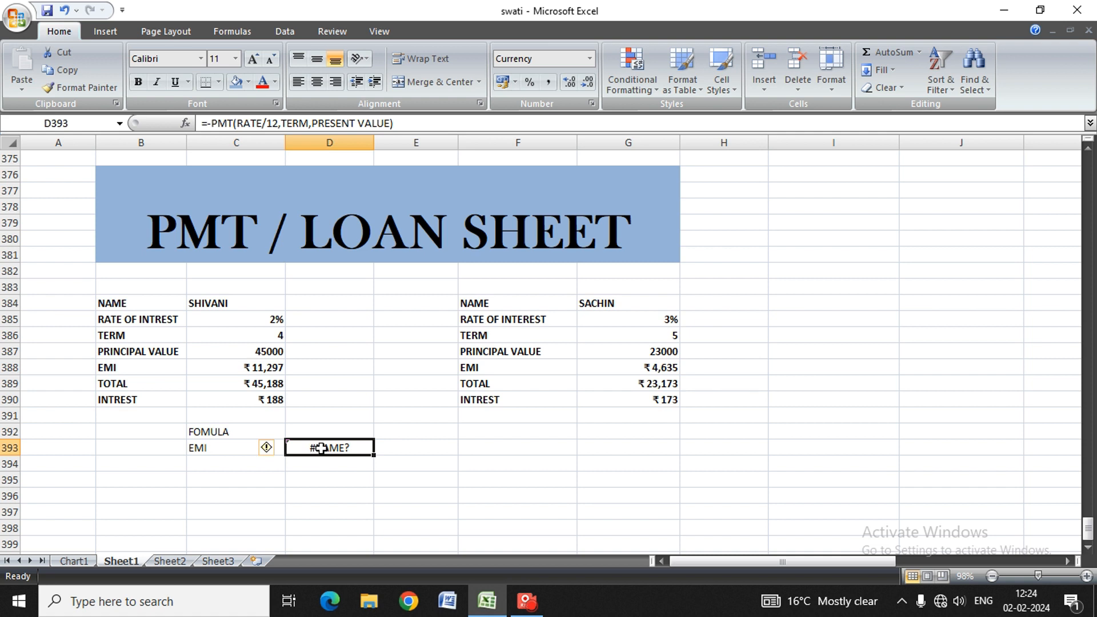
pyautogui.doubleClick(321, 448)
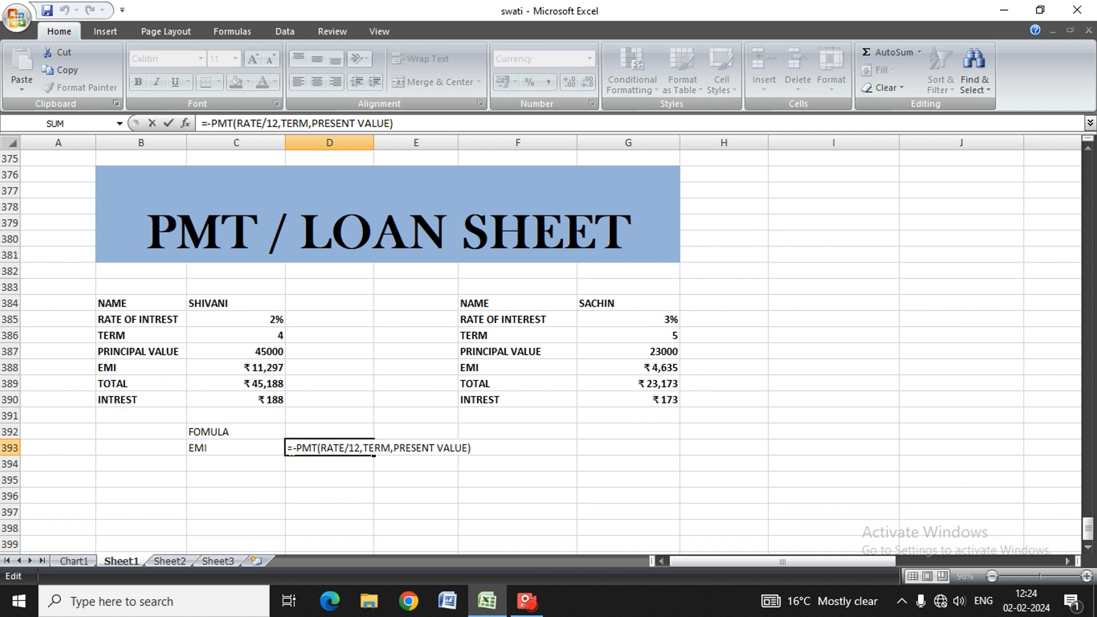
pyautogui.click(292, 448)
pyautogui.press('BackSpace')
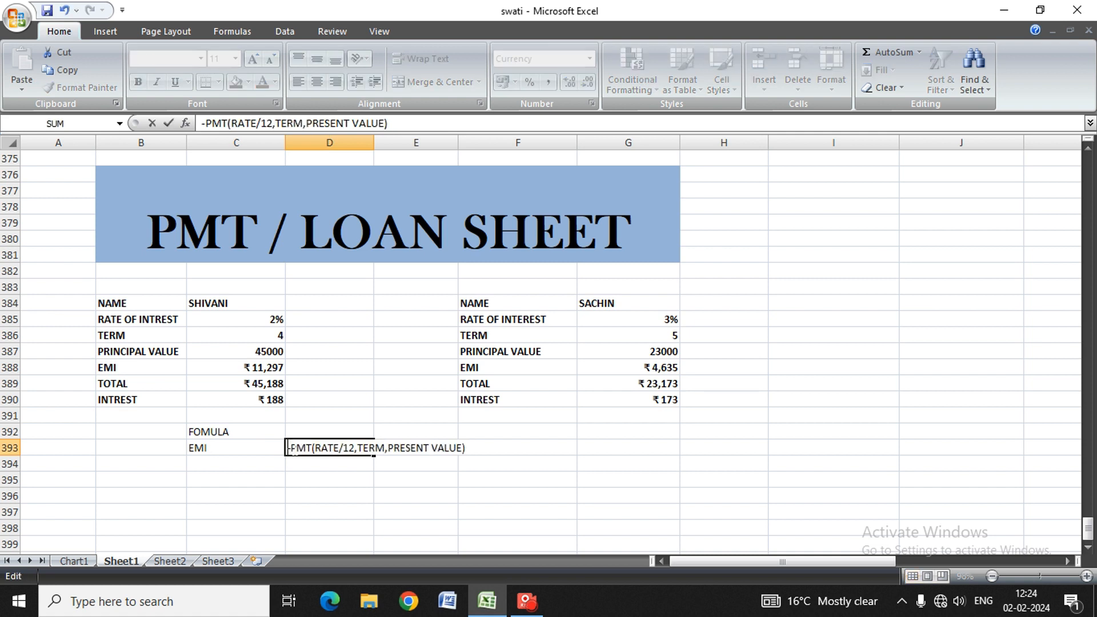
pyautogui.write('=')
pyautogui.click(300, 502)
pyautogui.click(235, 474)
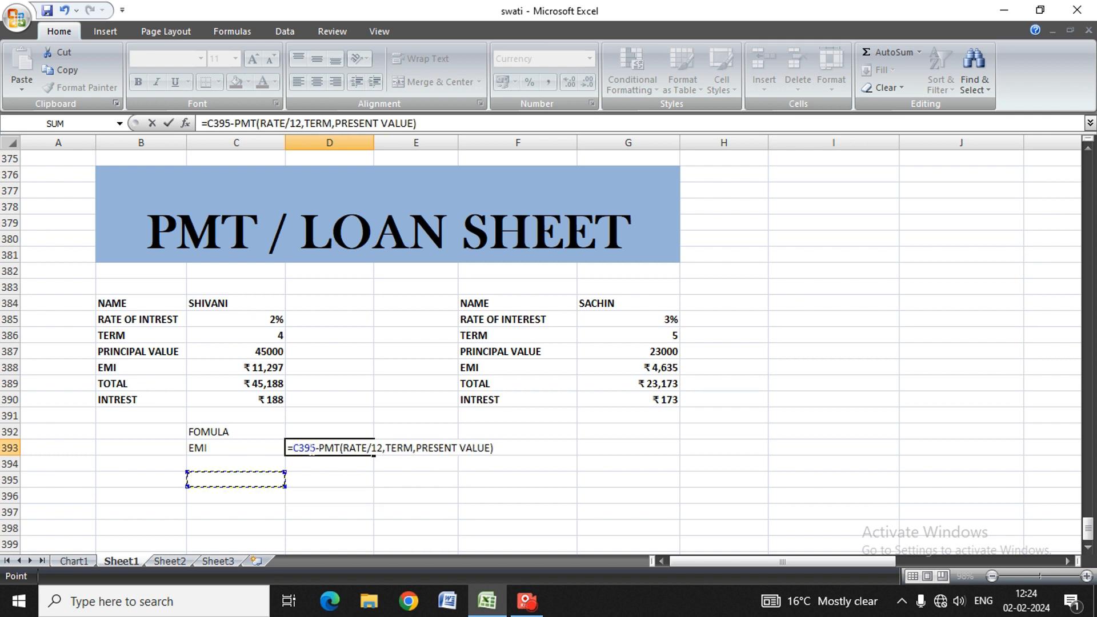
pyautogui.press('BackSpace')
pyautogui.press('BackSpace')
pyautogui.press('BackSpace')
pyautogui.press('BackSpace')
pyautogui.press('BackSpace')
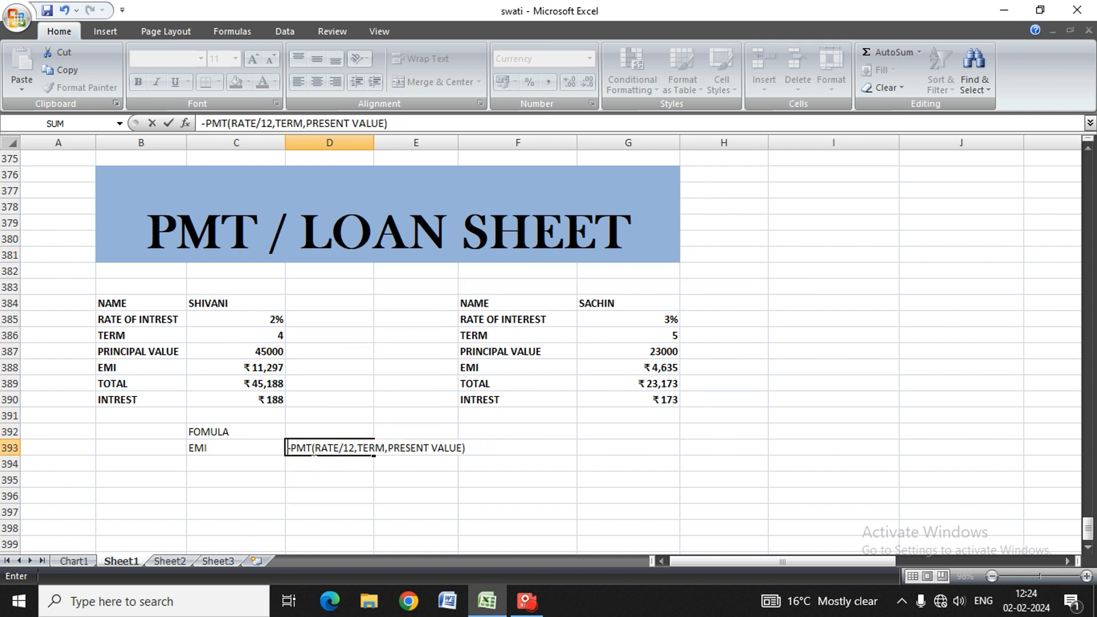
# Delete the stray F392 reference from D393 and try to keep the PMT formula there without its equals sign
pyautogui.write('=')
pyautogui.click(557, 431)
pyautogui.click(315, 447)
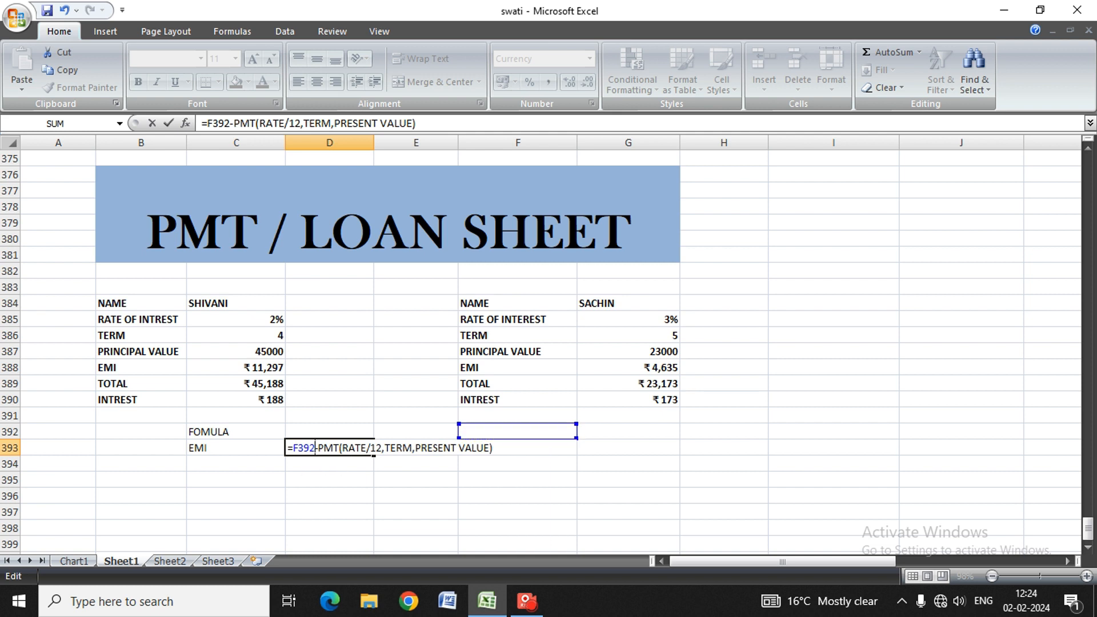
pyautogui.press('BackSpace')
pyautogui.press('BackSpace')
pyautogui.press('BackSpace')
pyautogui.press('BackSpace')
pyautogui.press('BackSpace')
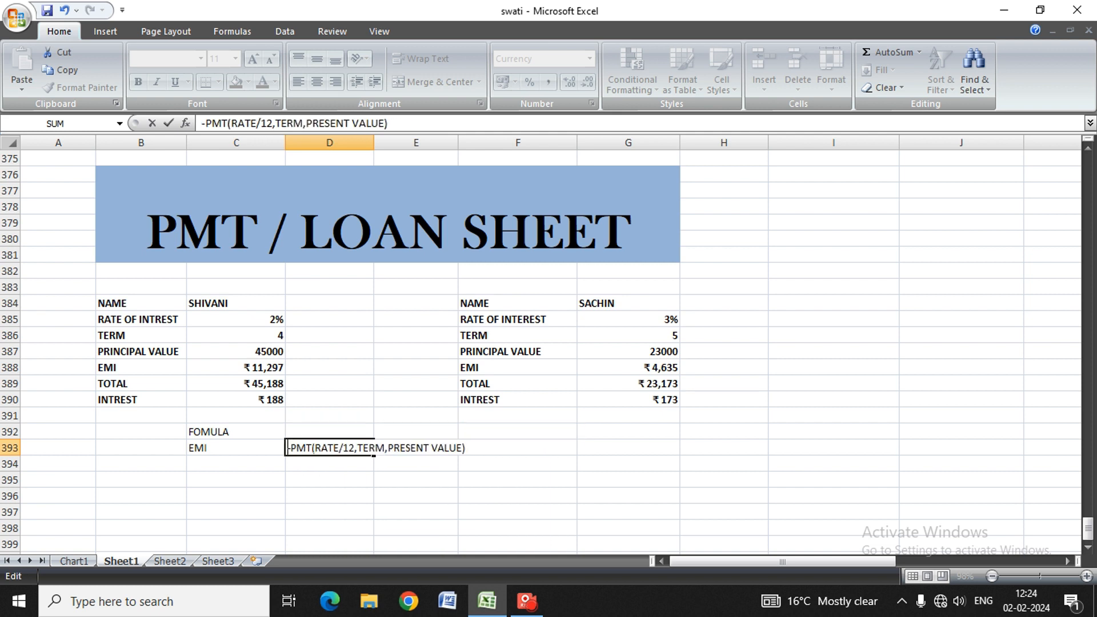
pyautogui.press('Right')
pyautogui.press('Right')
pyautogui.press('Right')
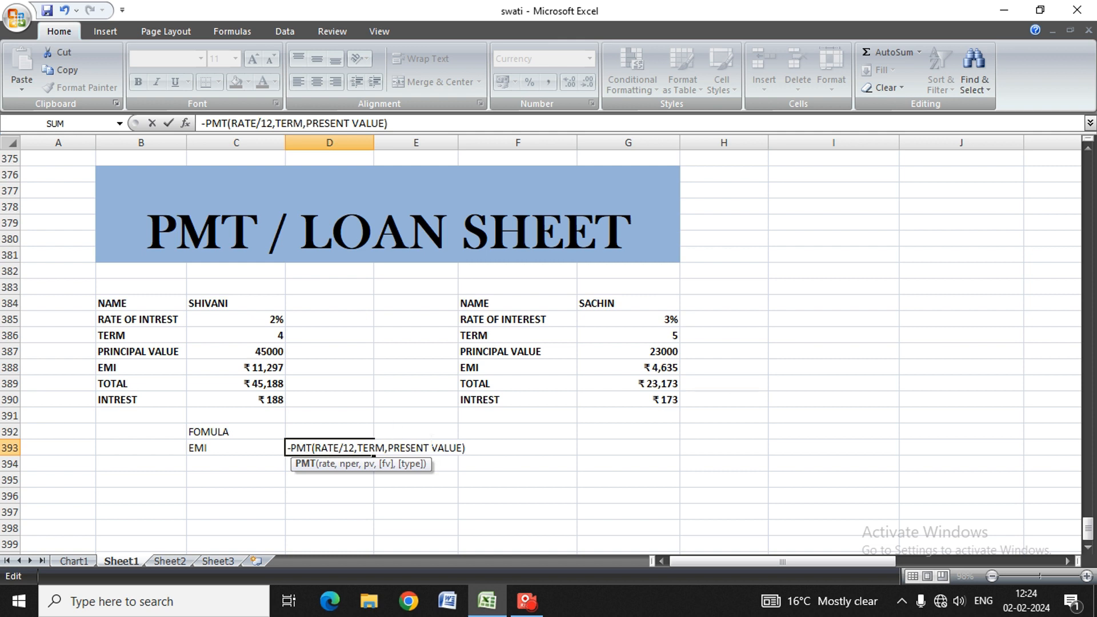
pyautogui.click(731, 462)
pyautogui.click(361, 447)
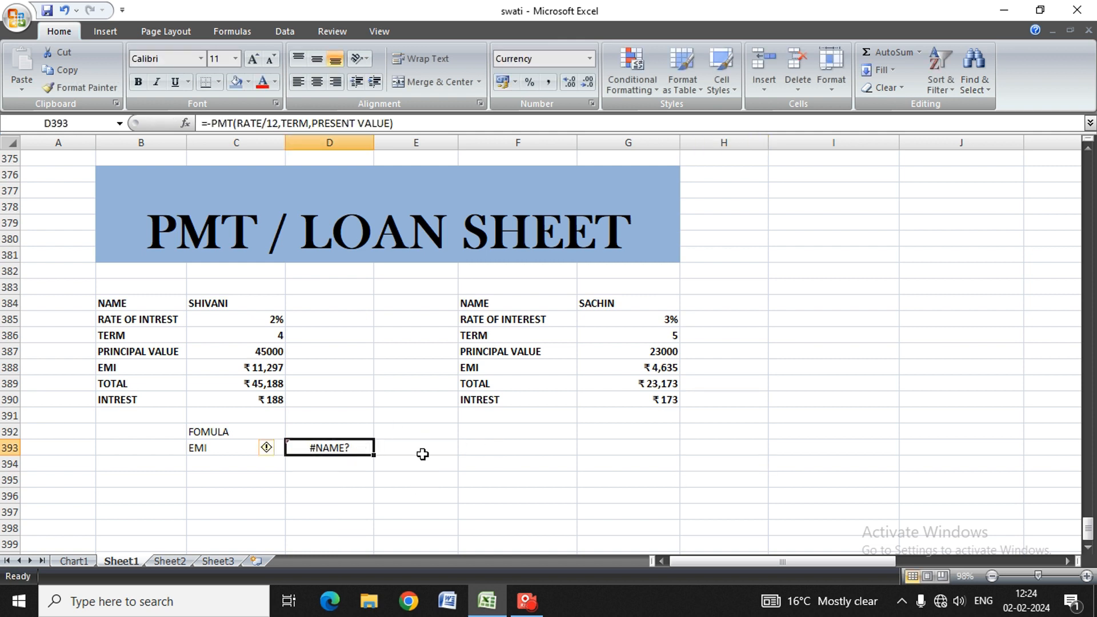
# Clear D393 and try to enter the EMI formula description as -PMT RATE/12,TERM,PV
pyautogui.press('BackSpace')
pyautogui.write('P')
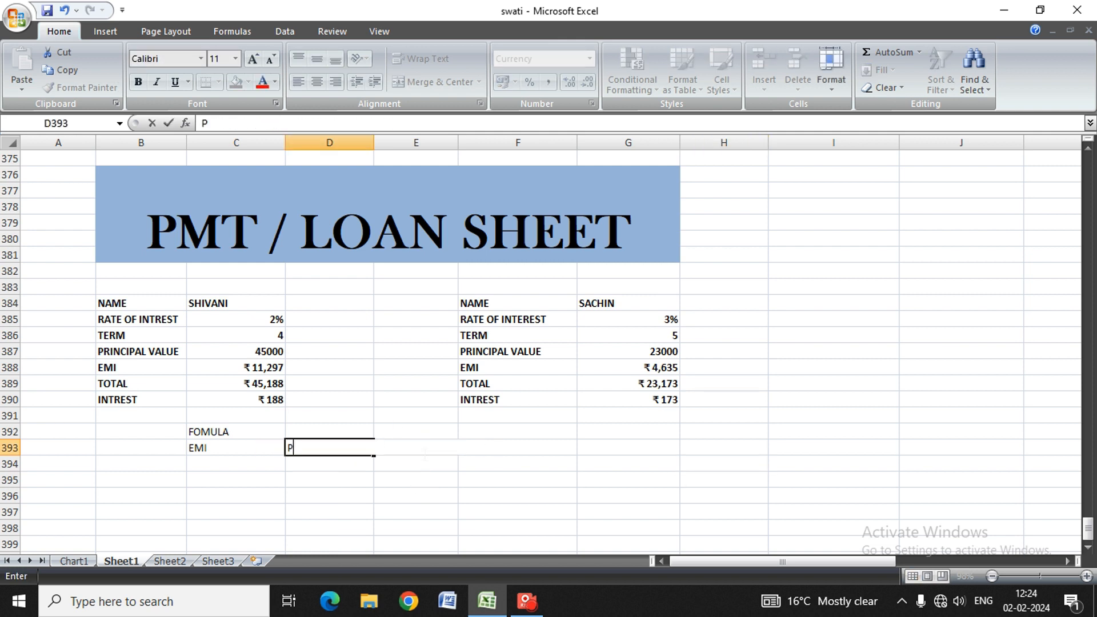
pyautogui.press('BackSpace')
pyautogui.write('-')
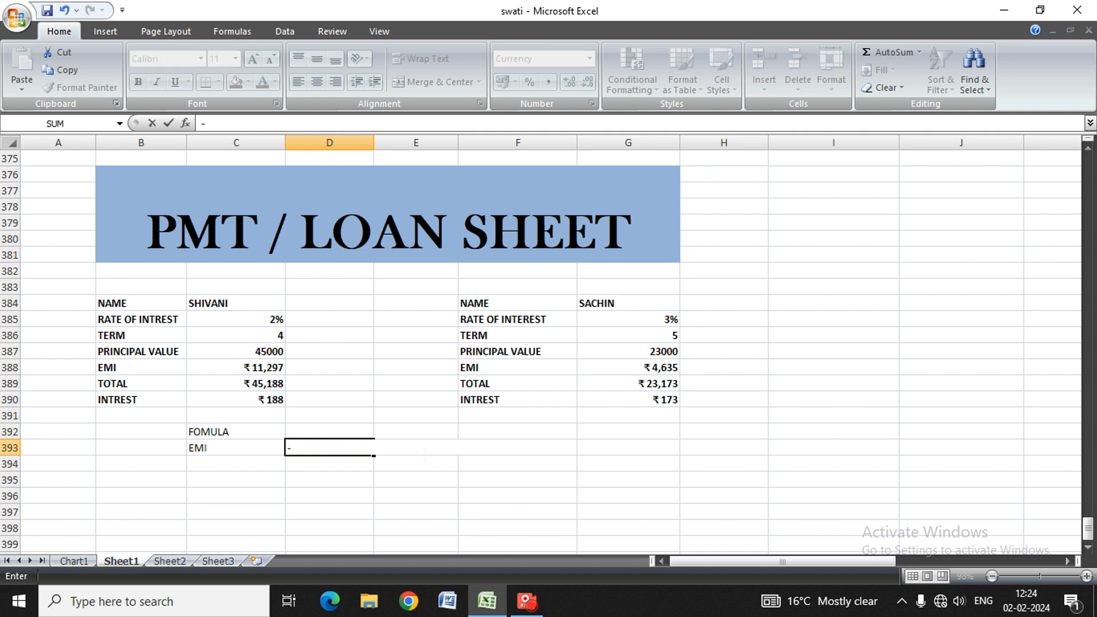
pyautogui.write('PMT')
pyautogui.write(' RAT')
pyautogui.press('BackSpace')
pyautogui.write('RATE')
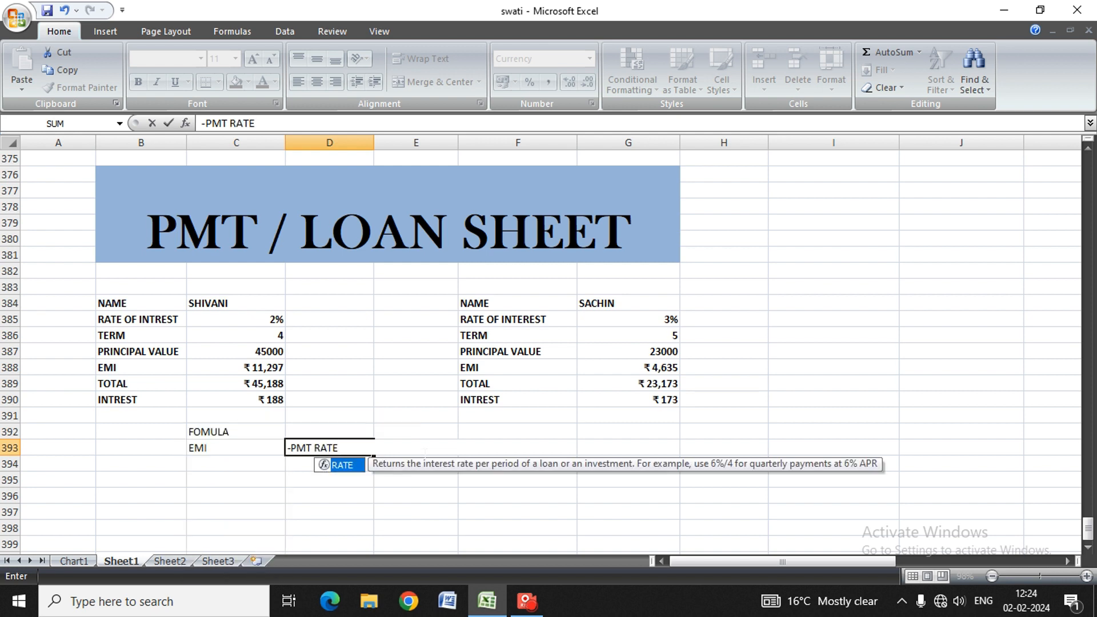
pyautogui.write('/12')
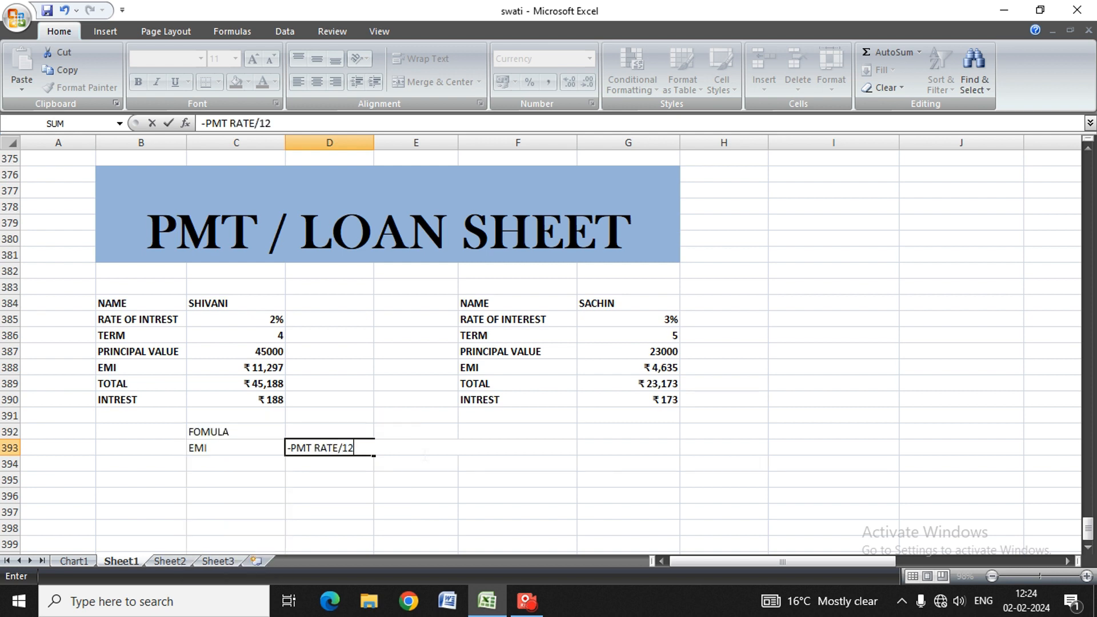
pyautogui.write(',TE')
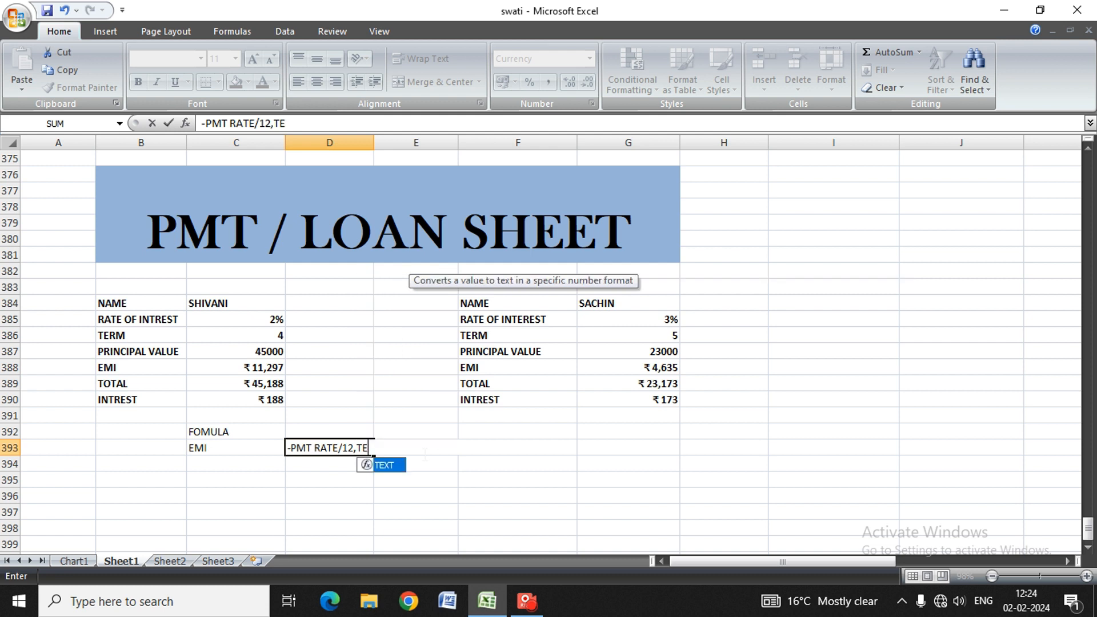
pyautogui.write('RM')
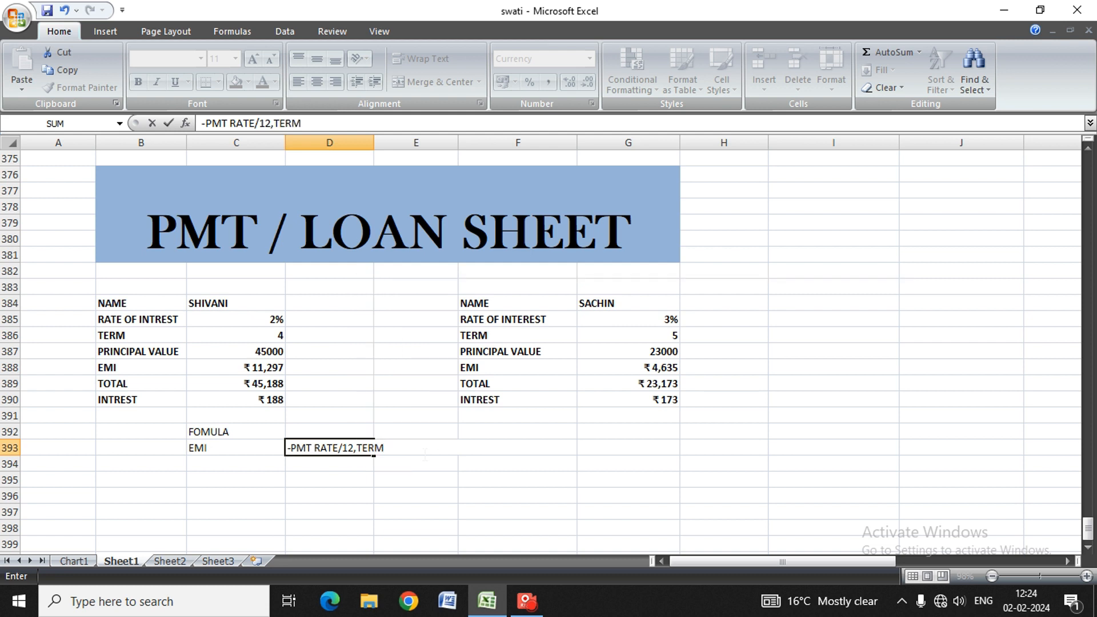
pyautogui.write(',P')
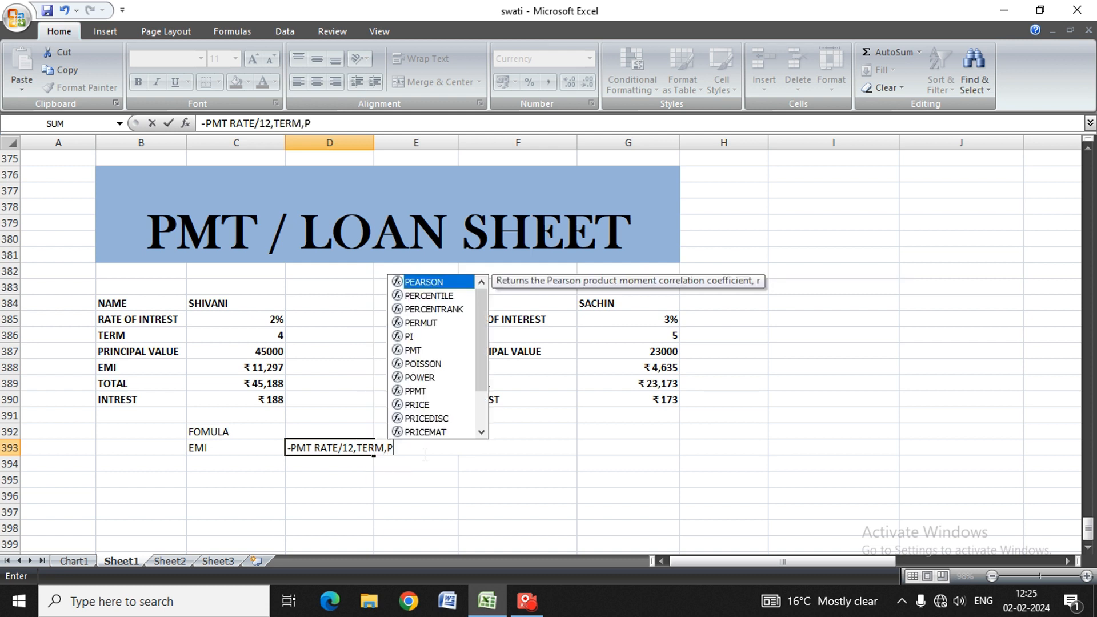
pyautogui.write('V')
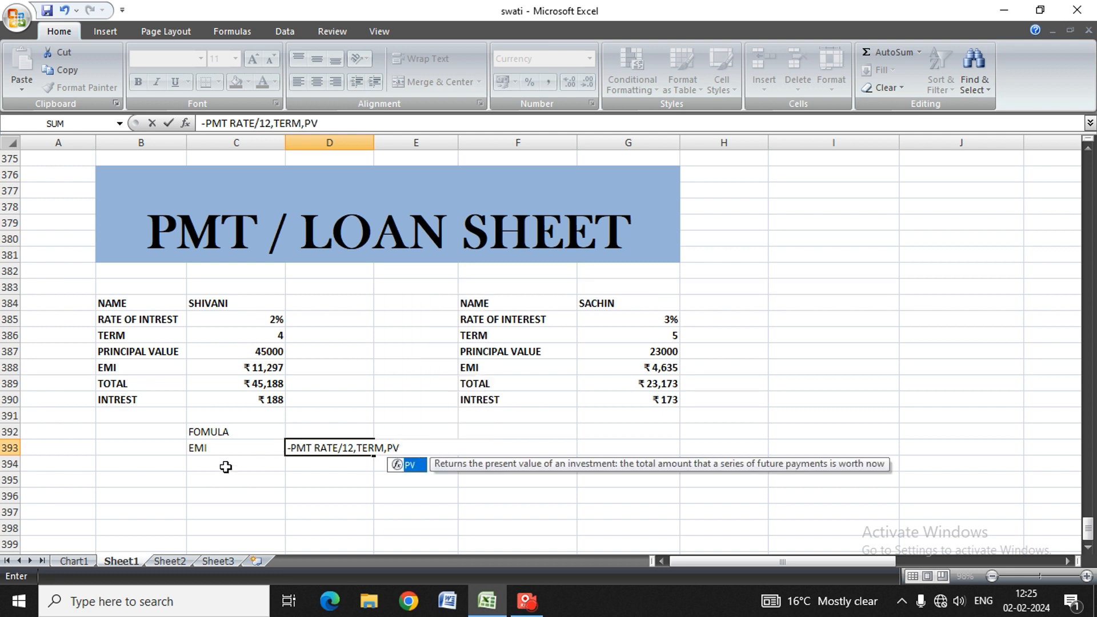
pyautogui.press('Return')
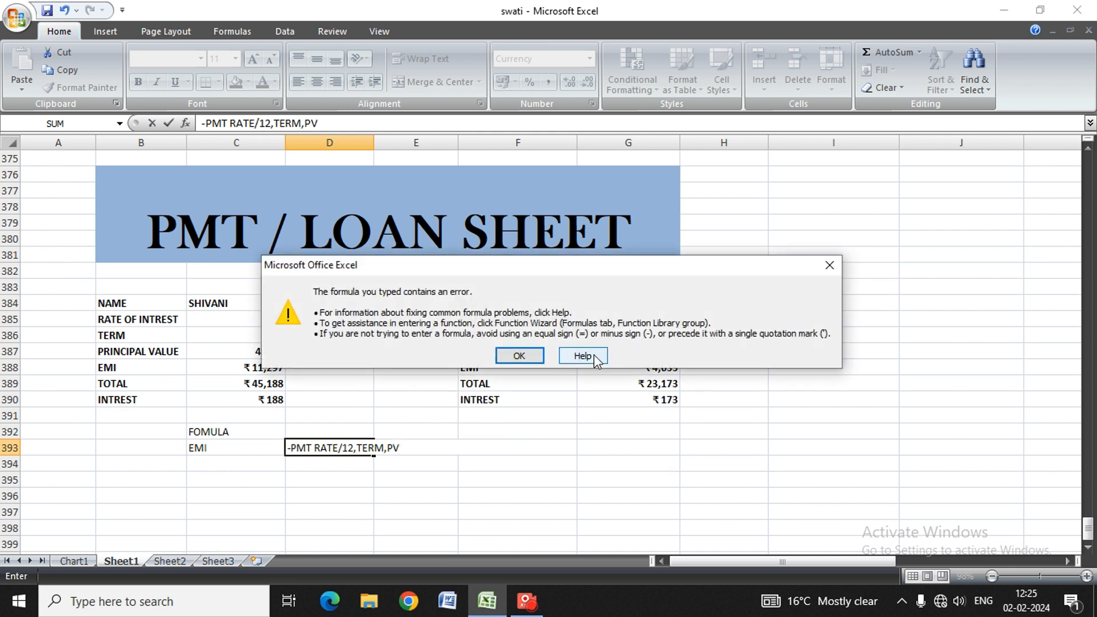
pyautogui.click(829, 265)
pyautogui.write('=')
pyautogui.click(194, 477)
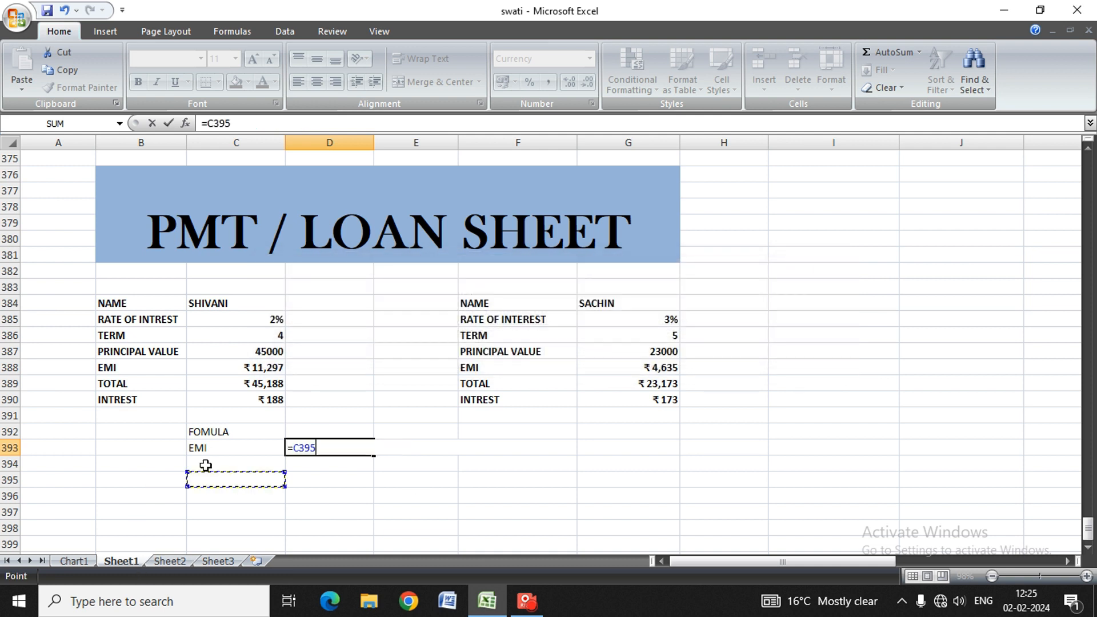
pyautogui.press('Escape')
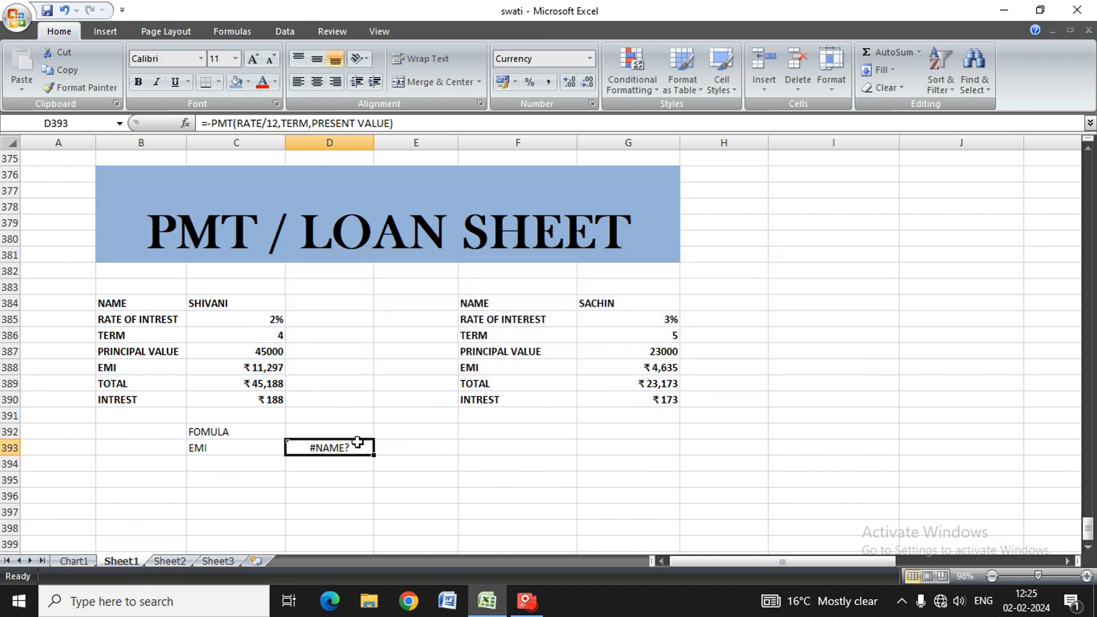
# Clear the formula from D393 and replace the EMI label in C393 with TOTAL
pyautogui.press('BackSpace')
pyautogui.press('Left')
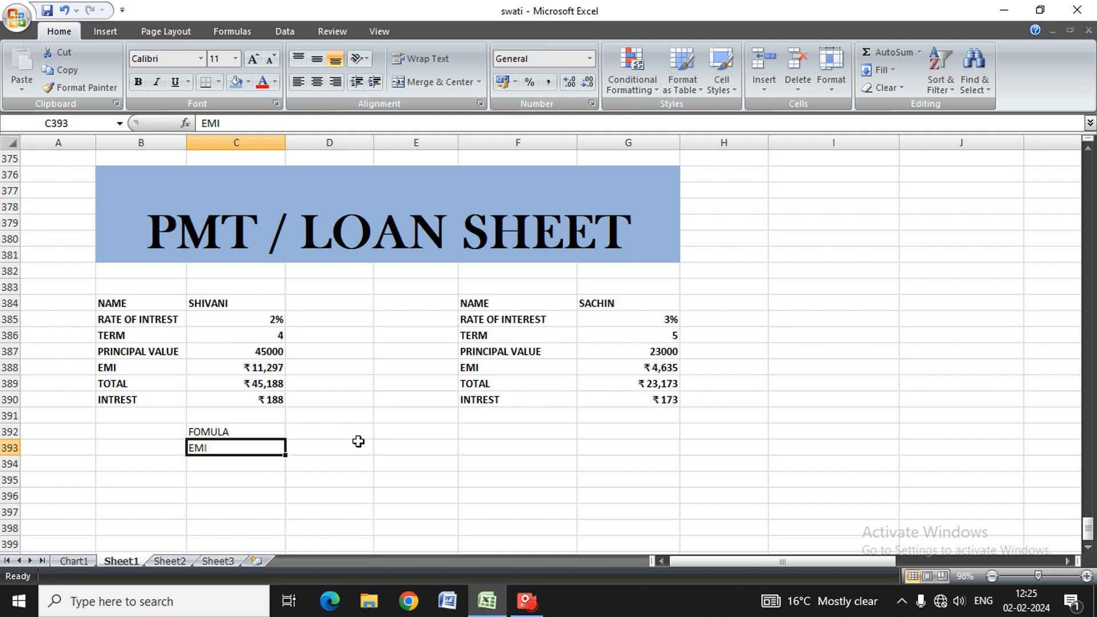
pyautogui.press('BackSpace')
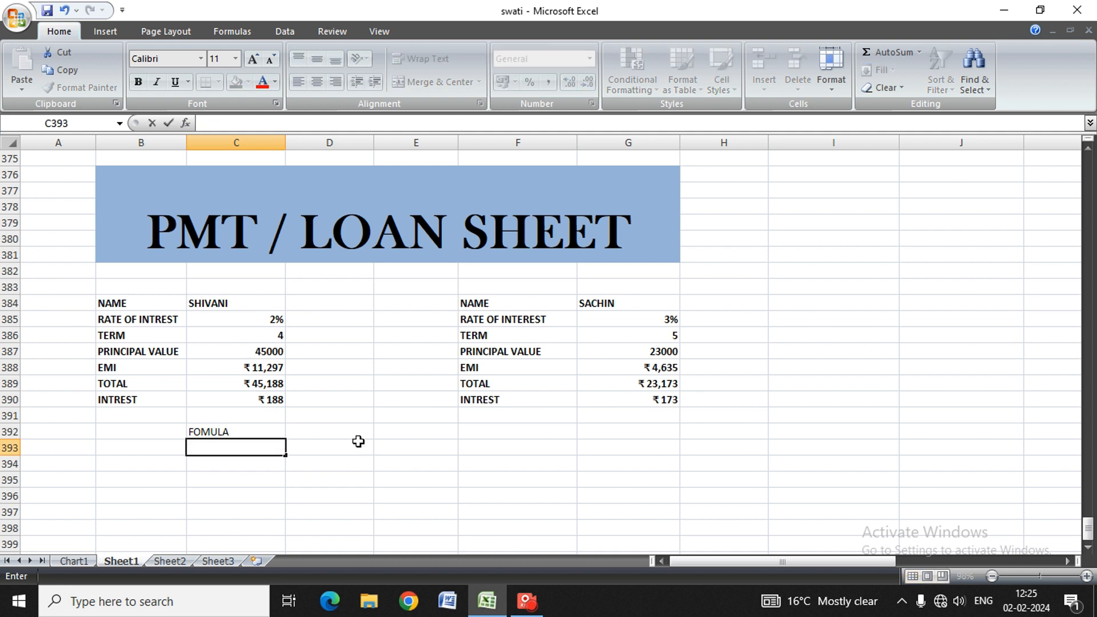
pyautogui.write('TOTAL')
pyautogui.click(358, 443)
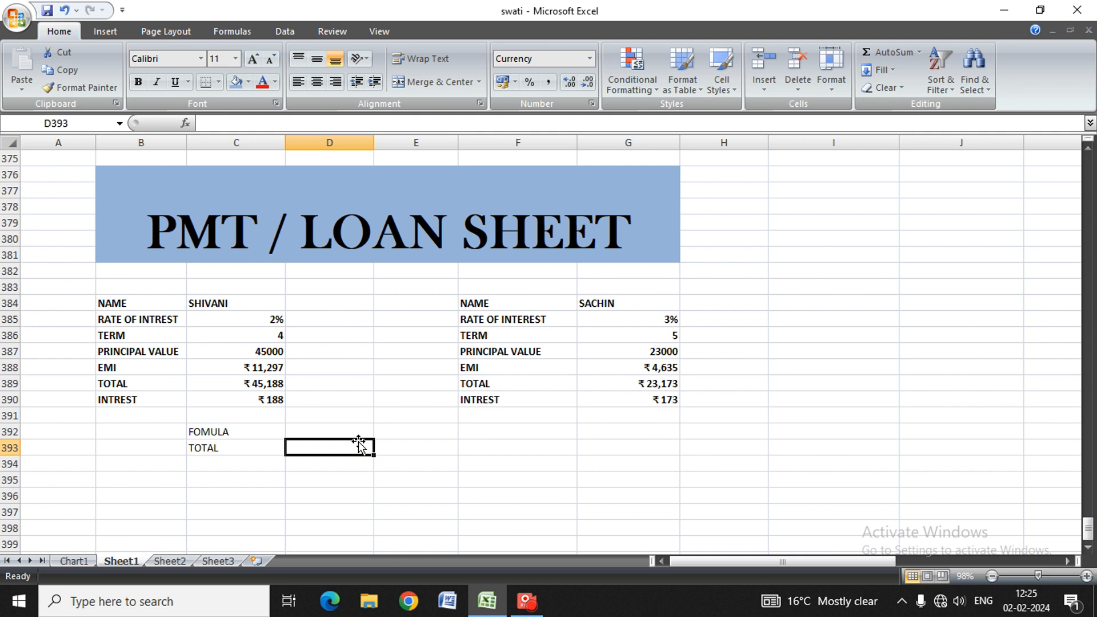
# Enter EMI*TERM in D393 as the formula description for the total
pyautogui.write('E')
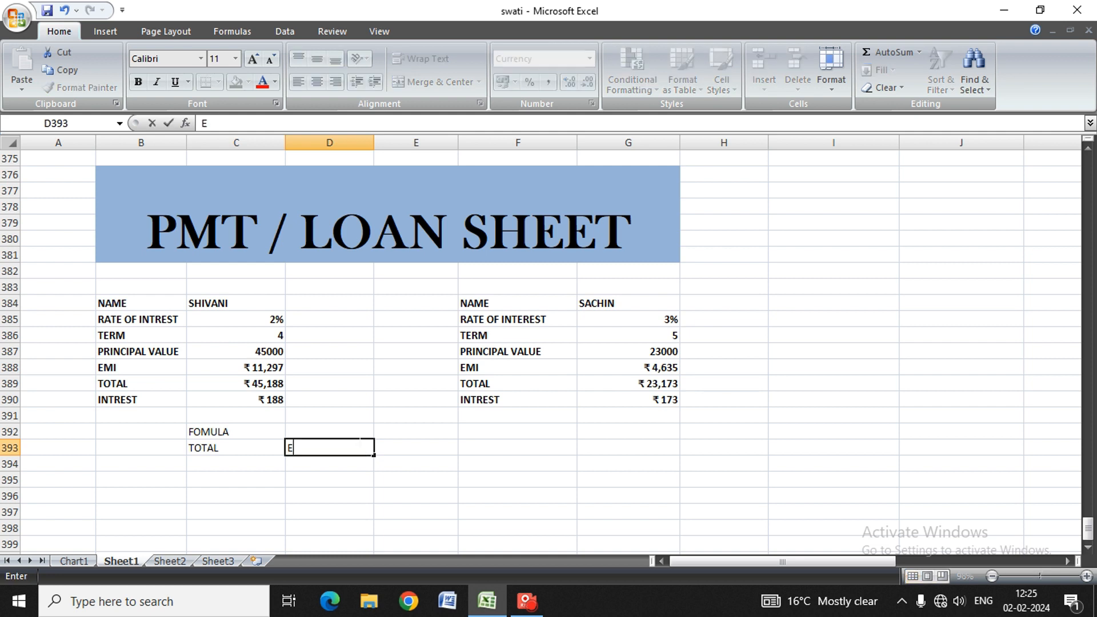
pyautogui.write('MI*TERM')
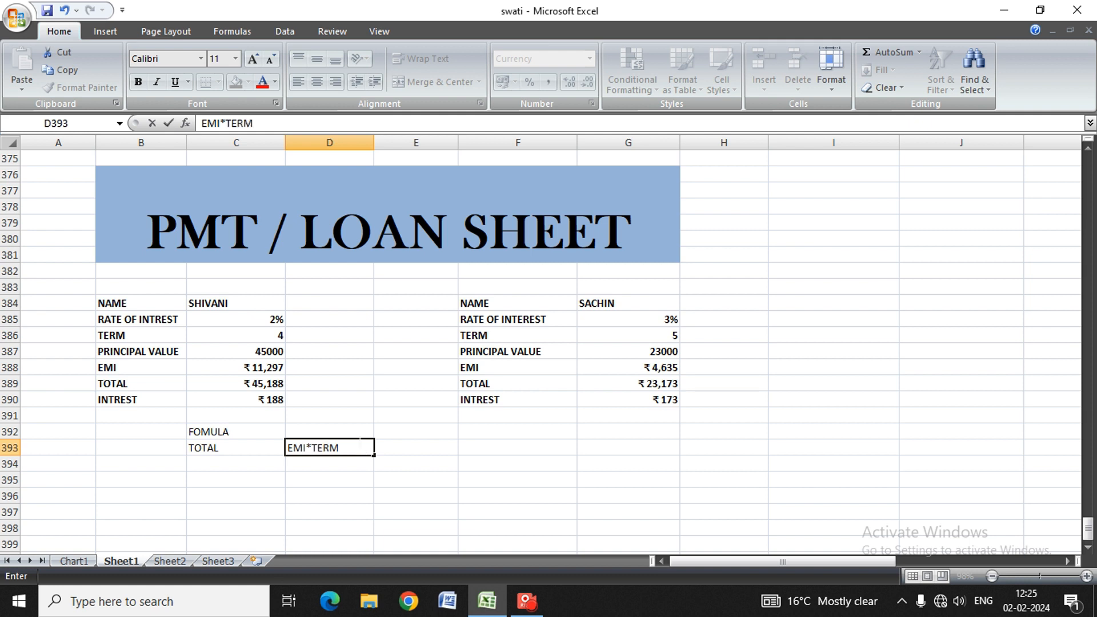
pyautogui.click(240, 459)
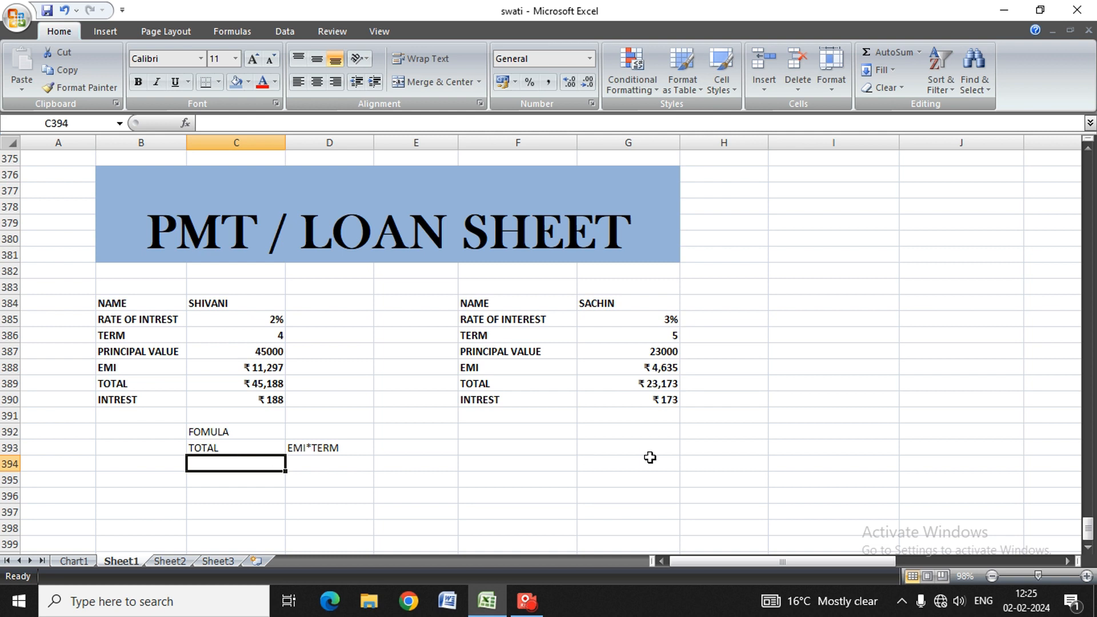
# Label C394 as INTREST, below the TOTAL label in the formula list
pyautogui.write('T')
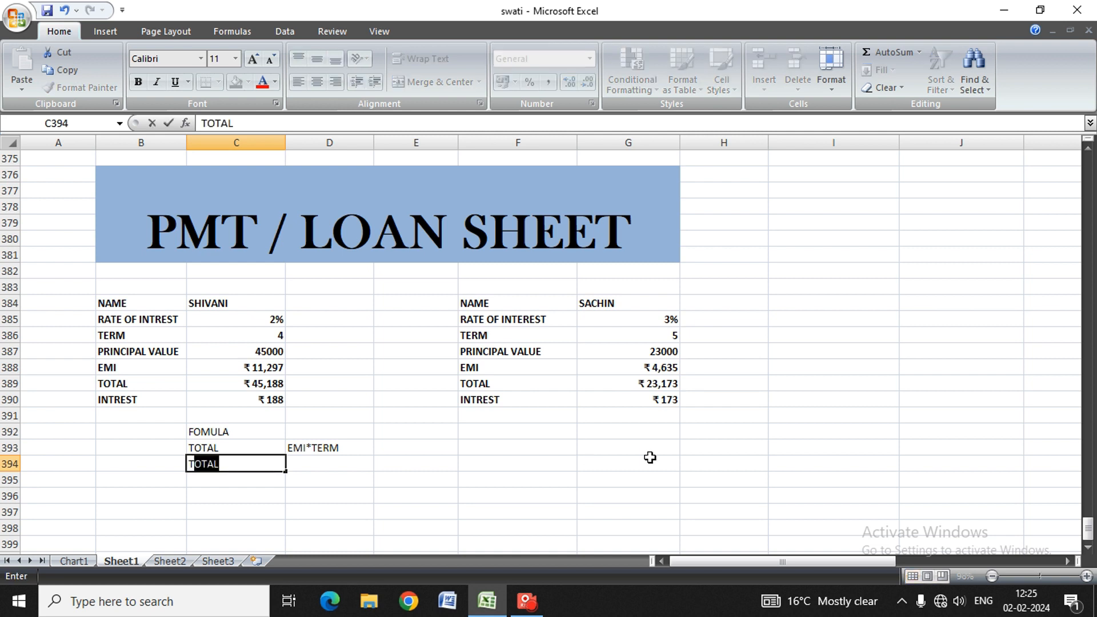
pyautogui.press('BackSpace')
pyautogui.write('INTRESTED')
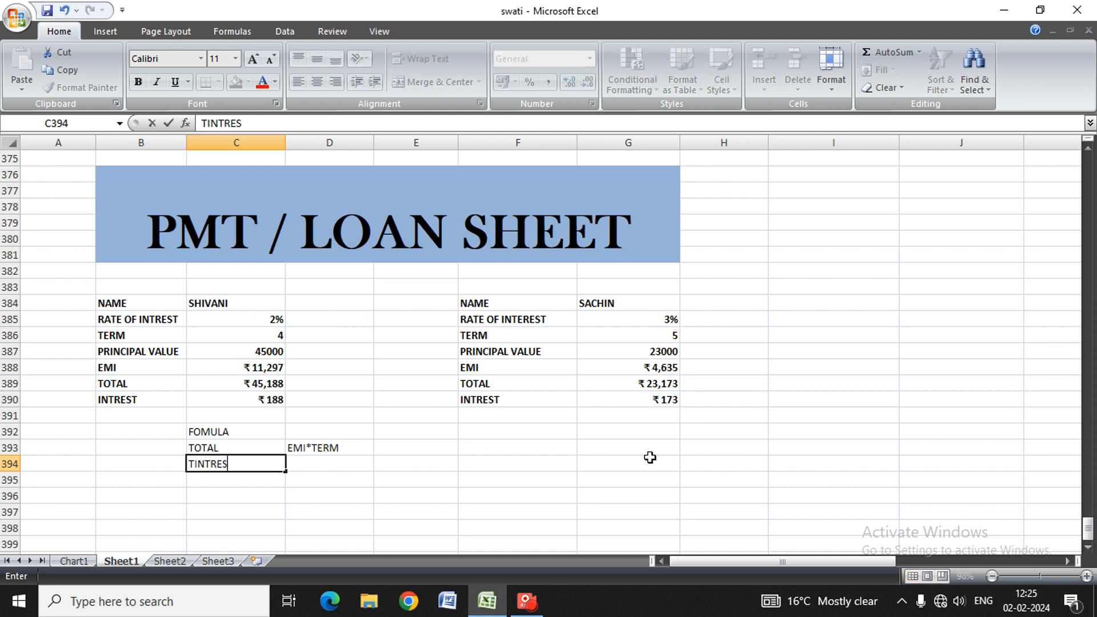
pyautogui.press('BackSpace')
pyautogui.press('BackSpace')
pyautogui.press('BackSpace')
pyautogui.press('BackSpace')
pyautogui.press('BackSpace')
pyautogui.press('BackSpace')
pyautogui.press('BackSpace')
pyautogui.press('BackSpace')
pyautogui.press('BackSpace')
pyautogui.press('BackSpace')
pyautogui.write('INTREST')
pyautogui.press('Tab')
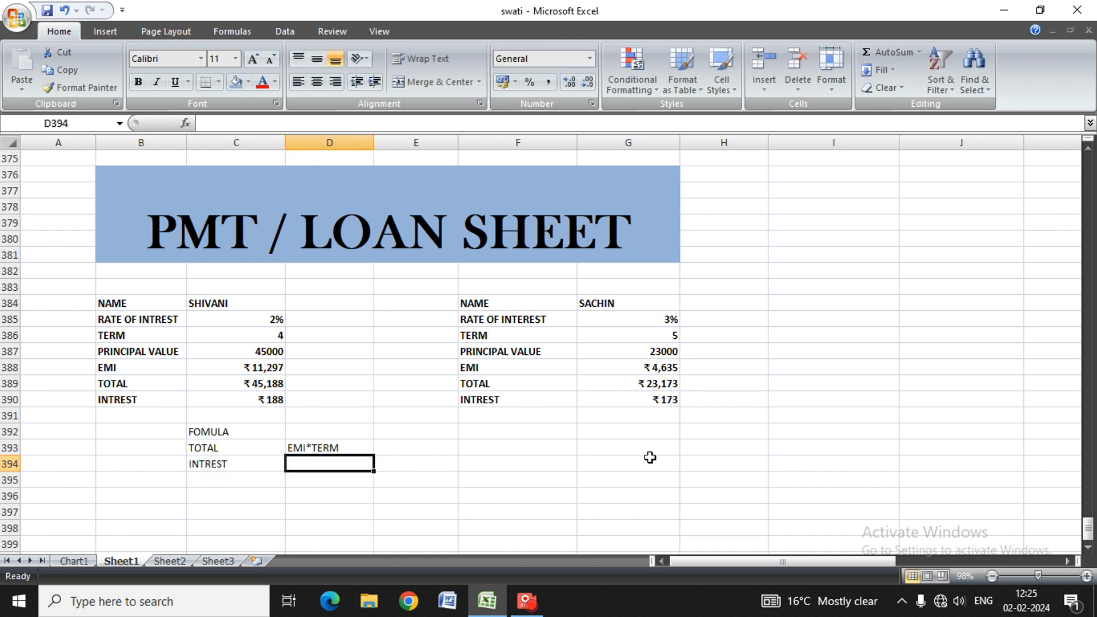
# Enter TOTAL - PV in D394 as the formula description for the interest
pyautogui.write('TOTAL')
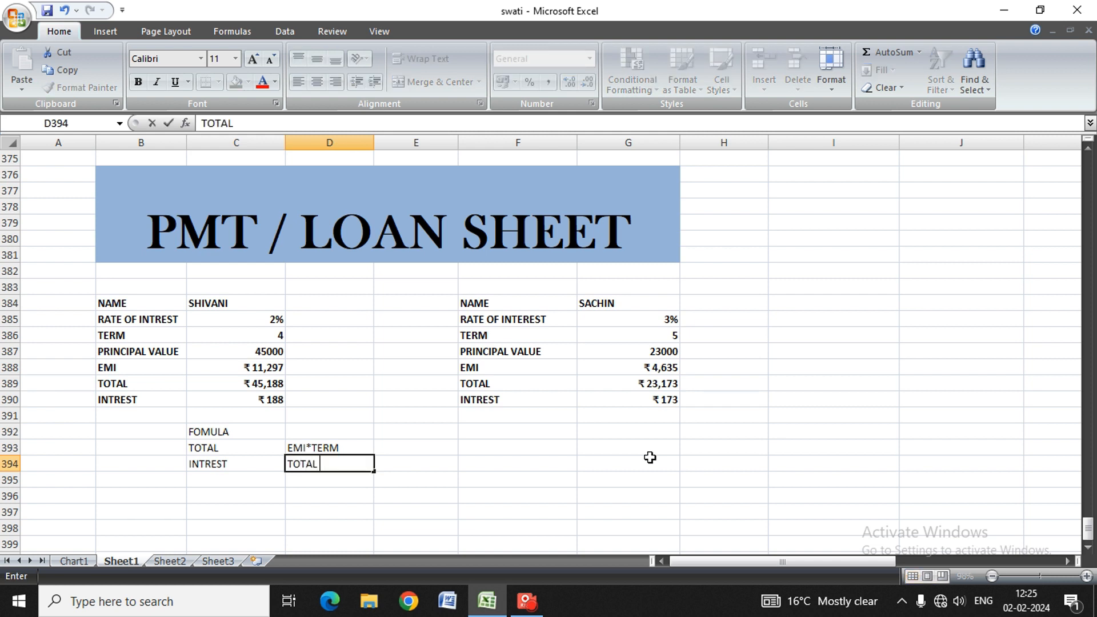
pyautogui.write(' - PN')
pyautogui.press('BackSpace')
pyautogui.write('V')
pyautogui.click(237, 466)
pyautogui.click(250, 448)
pyautogui.click(197, 480)
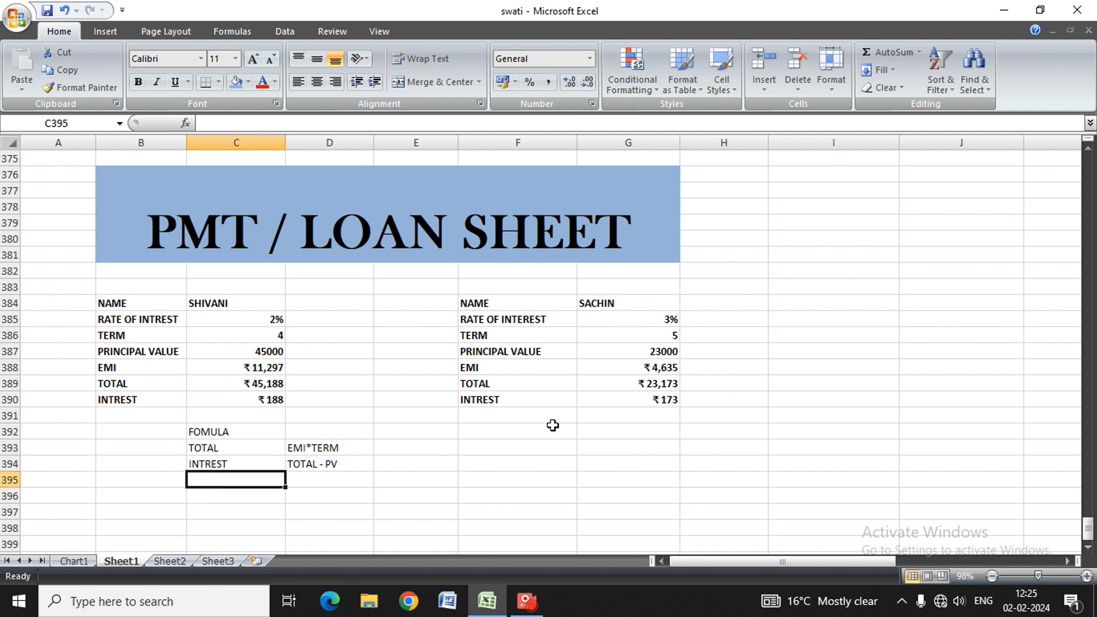
# Add an EMI label in F392, below the second loan table
pyautogui.click(477, 436)
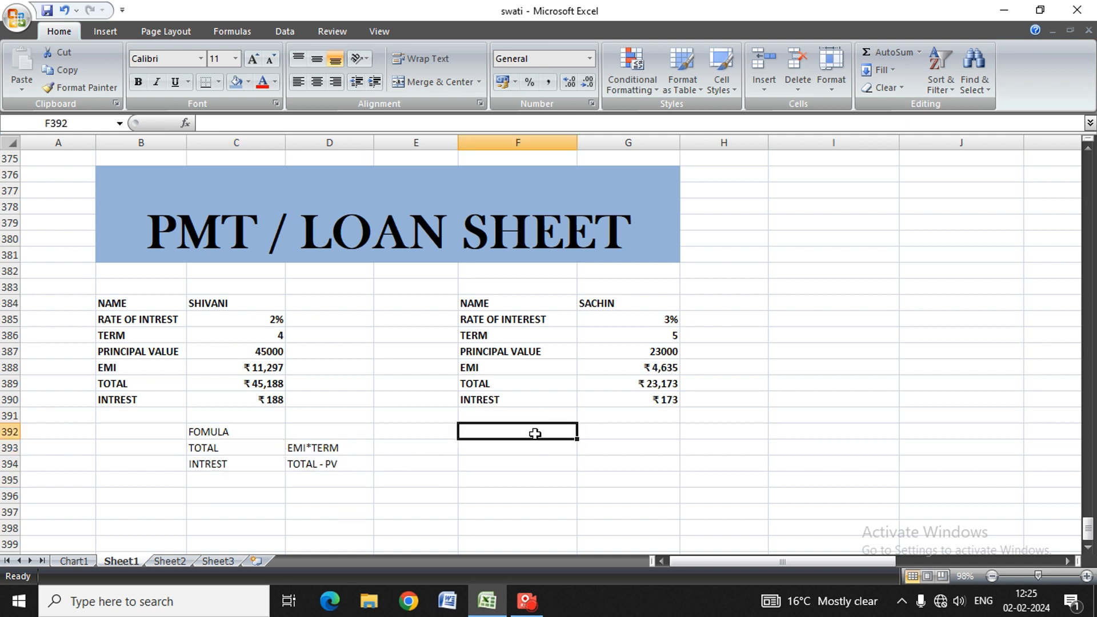
pyautogui.write('EMI')
pyautogui.press('Tab')
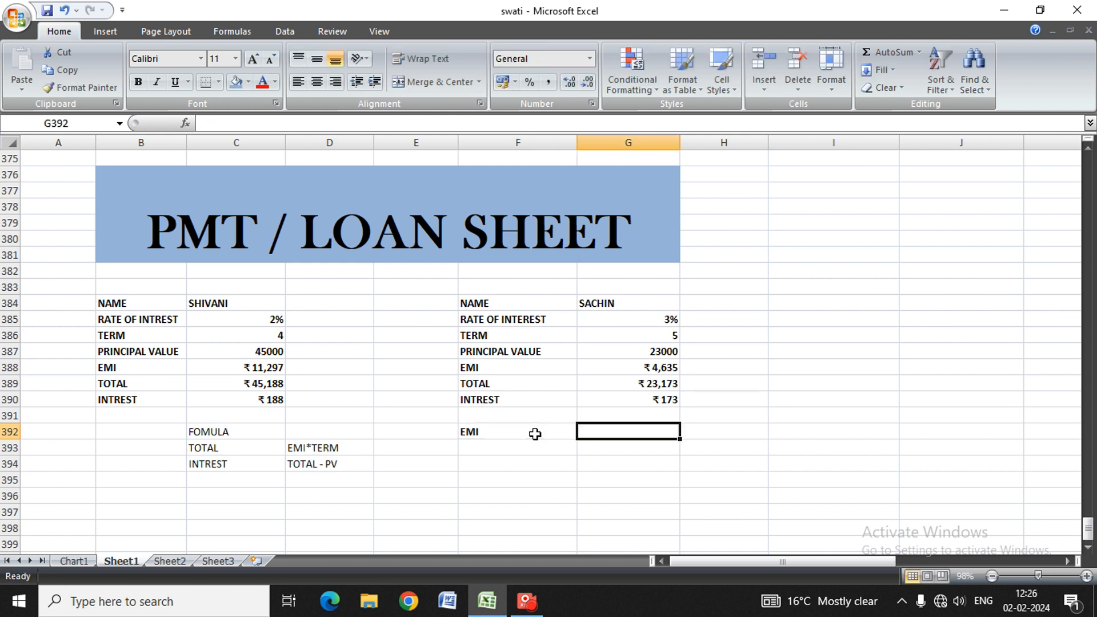
# Enter PMT,RATE/12,TERM,PV in G392 as the text description of the EMI formula
pyautogui.write('PMT')
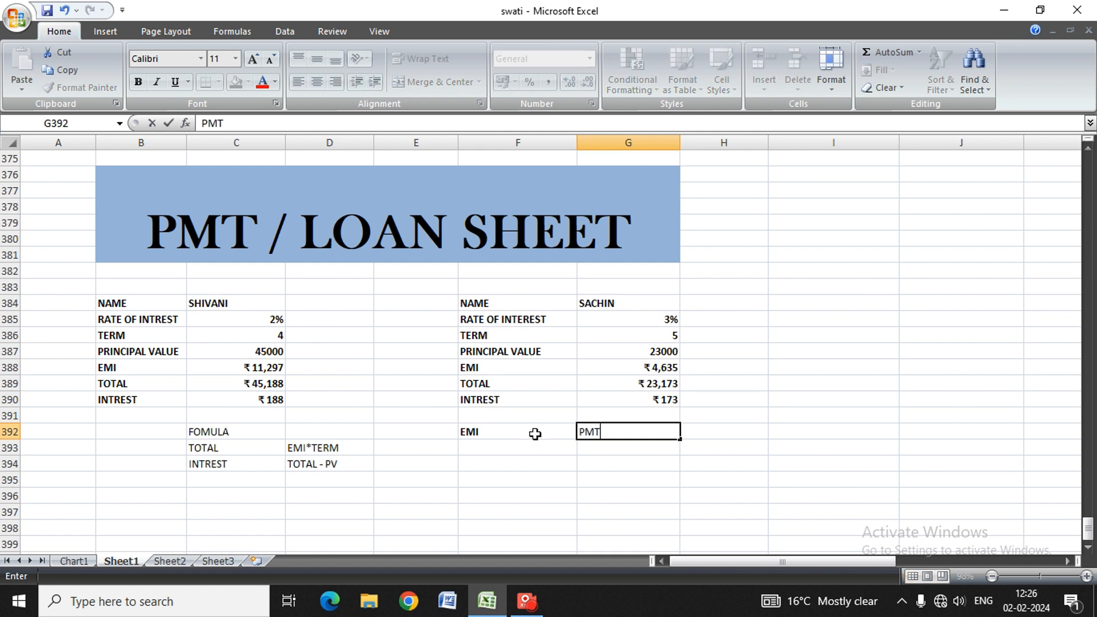
pyautogui.write(',RATE,')
pyautogui.press('BackSpace')
pyautogui.write('/2')
pyautogui.press('BackSpace')
pyautogui.write('12,T')
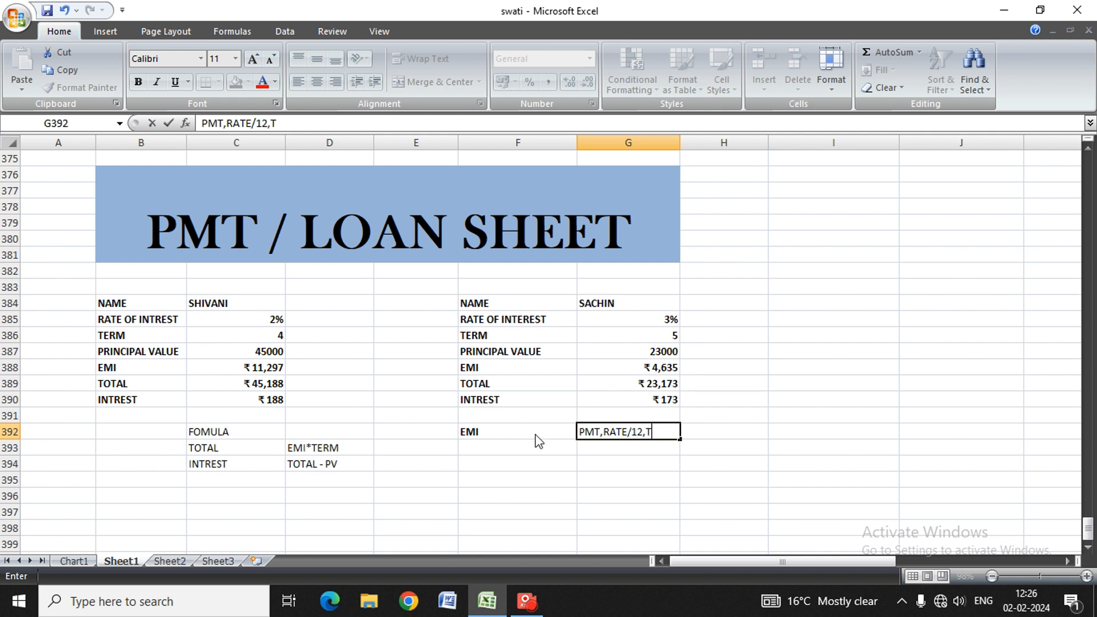
pyautogui.write('ERM,PV')
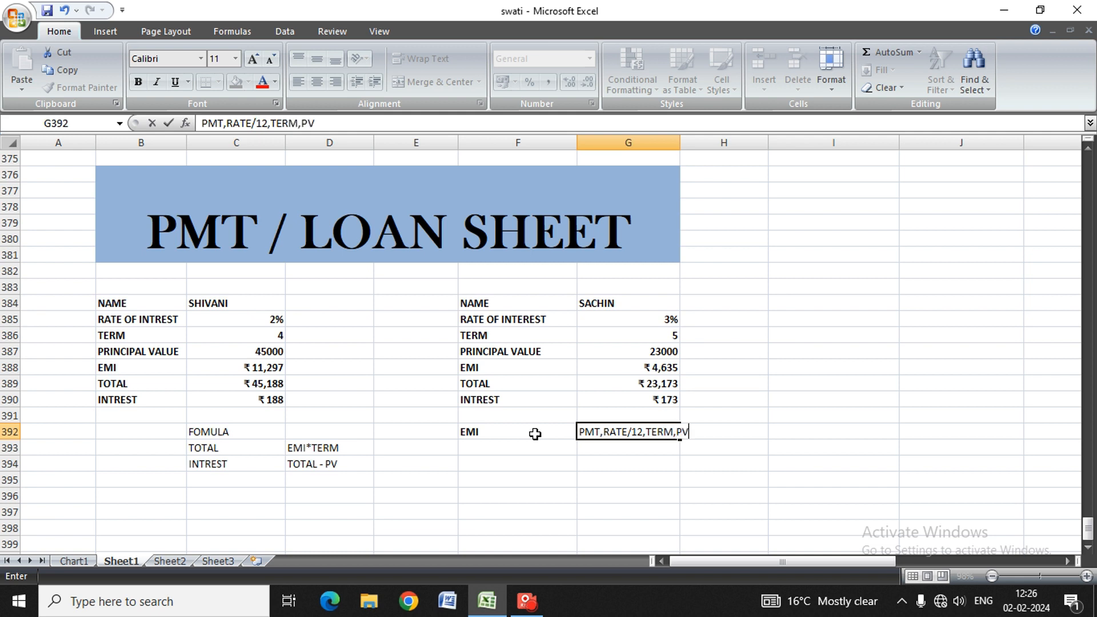
pyautogui.press('Return')
pyautogui.press('Up')
pyautogui.press('Left')
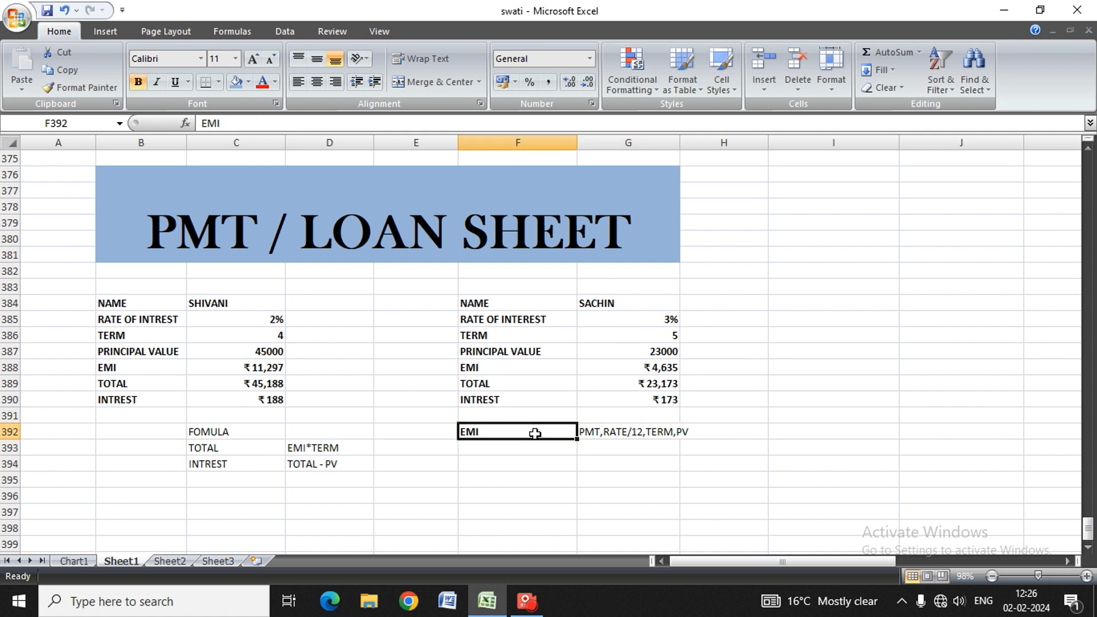
# Review the listed EMI, total and interest formula descriptions and the first loan table's values cell by cell
pyautogui.press('Right')
pyautogui.press('Left')
pyautogui.press('Down')
pyautogui.press('Left')
pyautogui.press('Left')
pyautogui.press('Left')
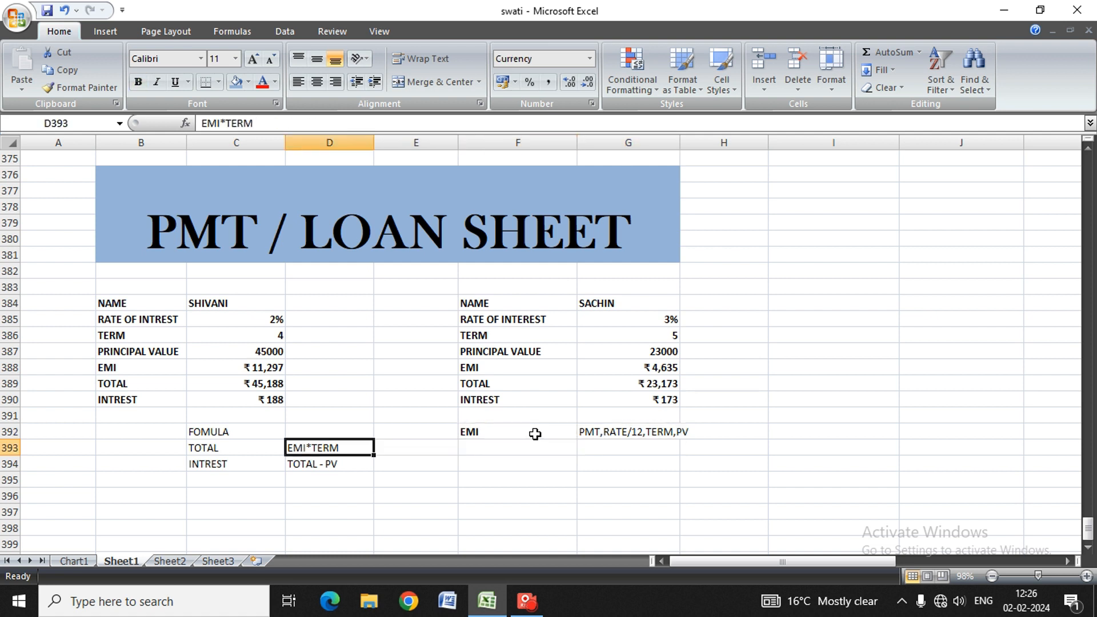
pyautogui.press('Down')
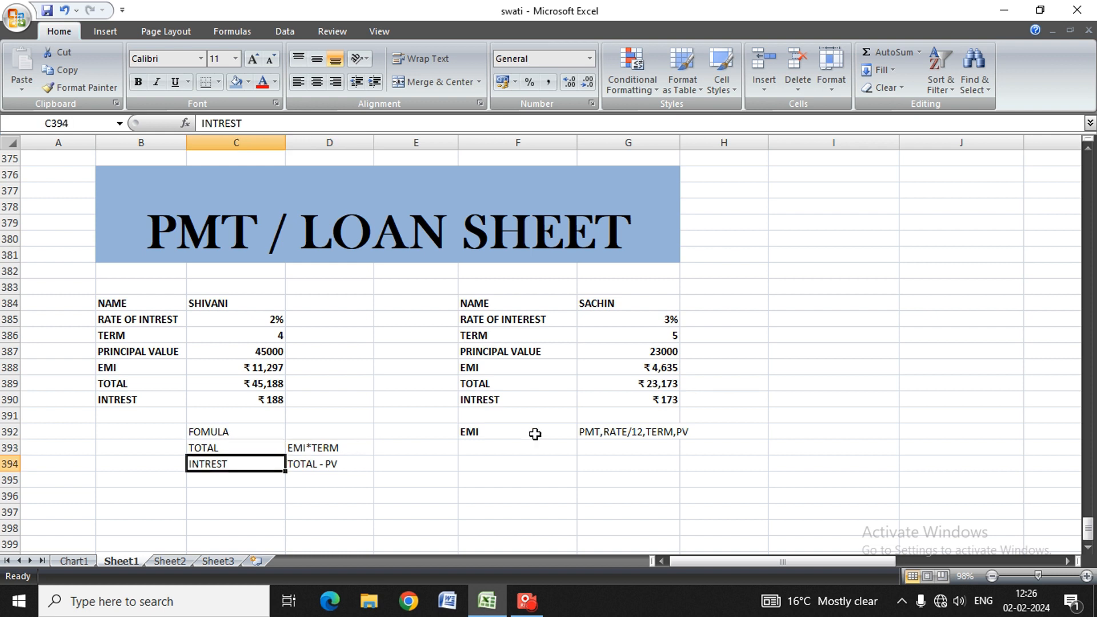
pyautogui.press('Up')
pyautogui.press('Up')
pyautogui.press('Up')
pyautogui.press('Up')
pyautogui.press('Up')
pyautogui.press('Up')
pyautogui.press('Up')
pyautogui.press('Up')
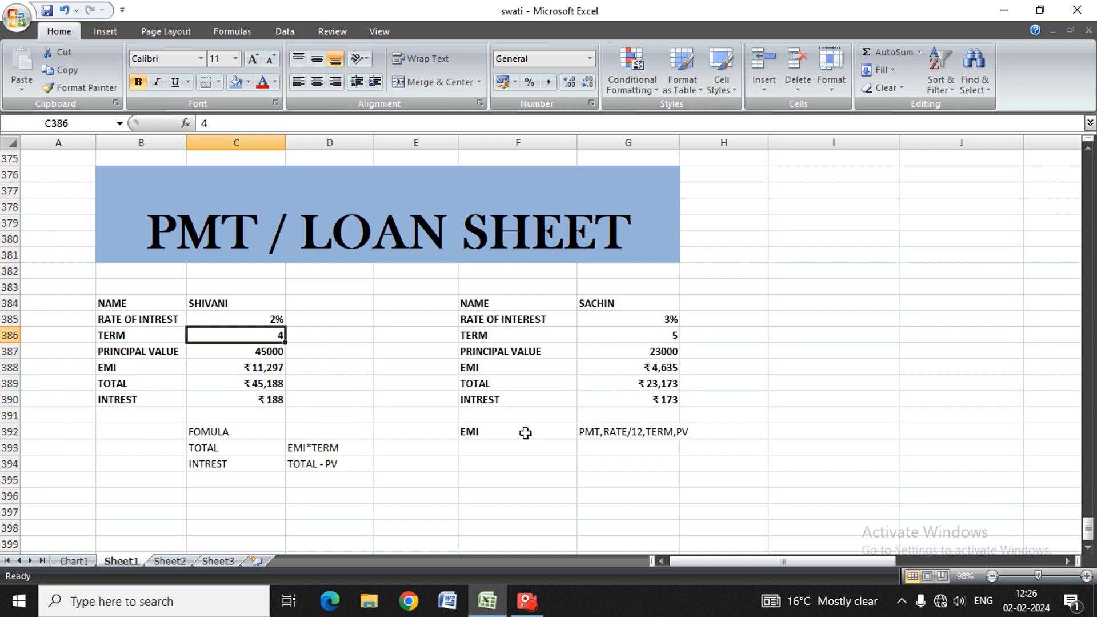
pyautogui.moveTo(521, 608)
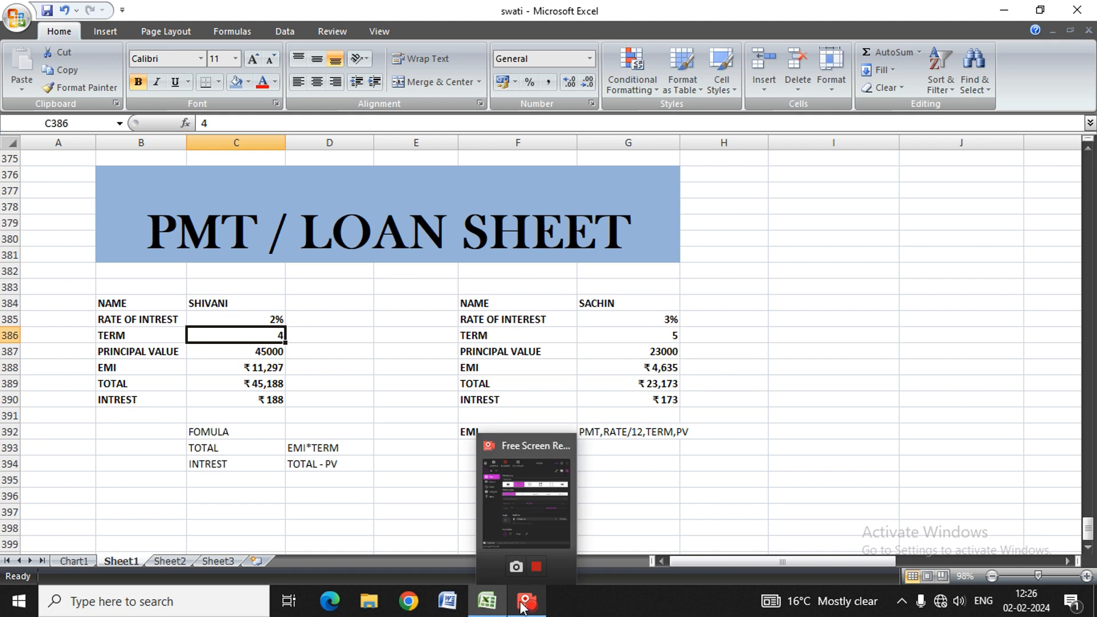